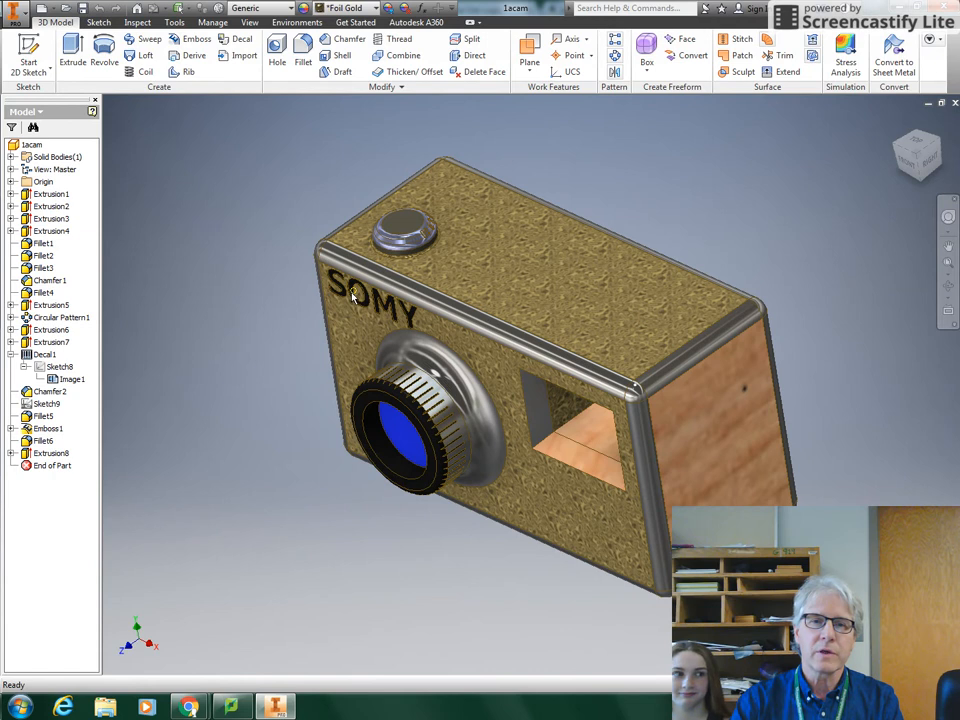
scroll(422, 246, "up", 5)
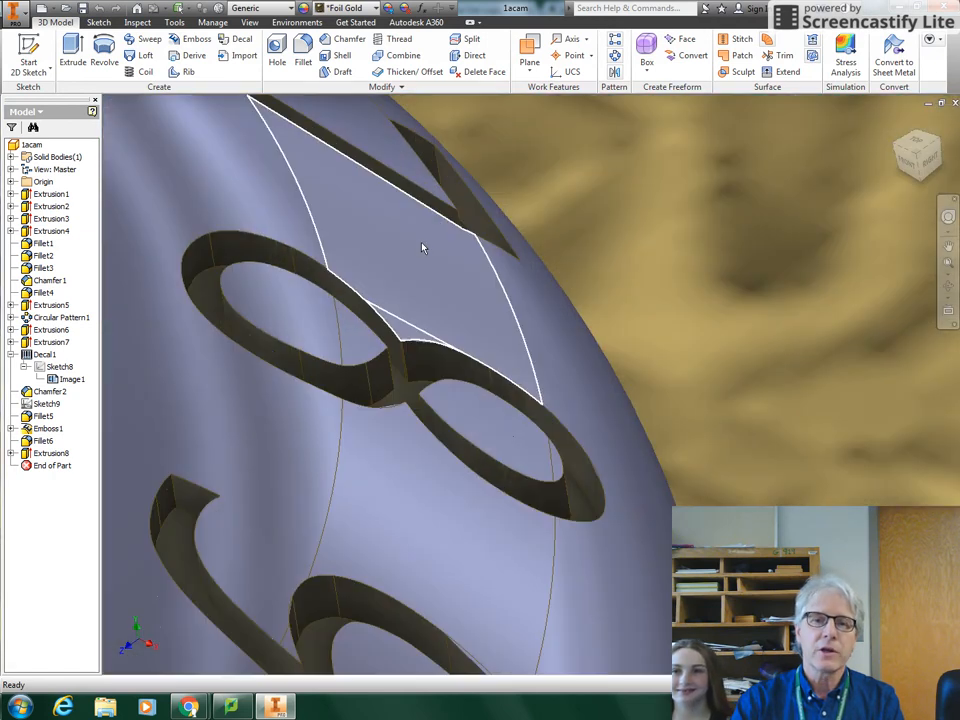
scroll(422, 247, "down", 5)
scroll(422, 246, "down", 10)
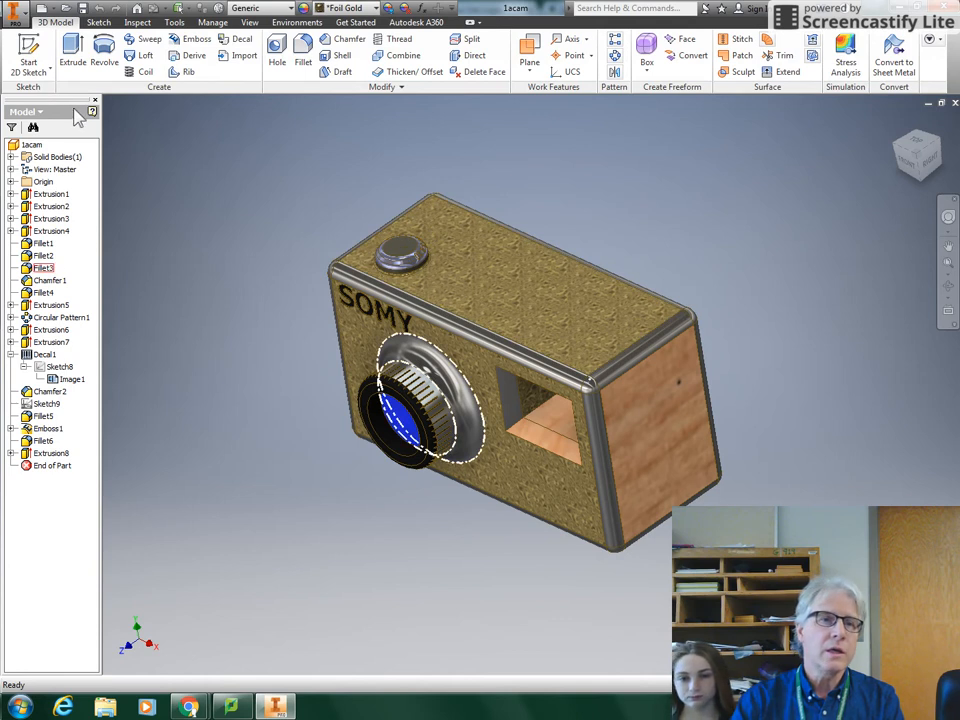
left_click(35, 354)
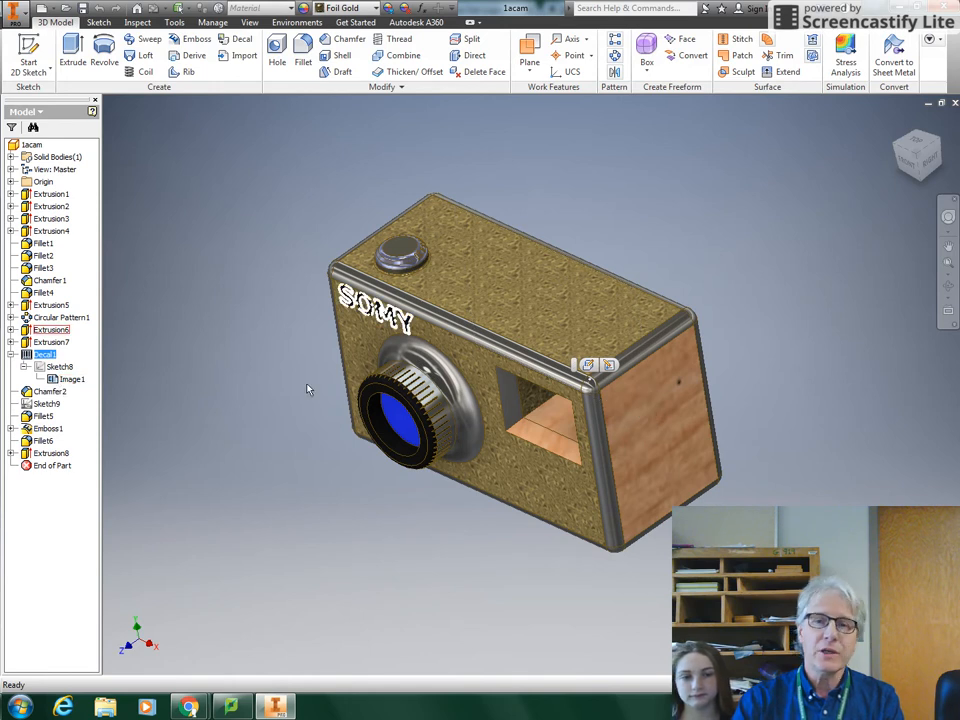
left_click(792, 368)
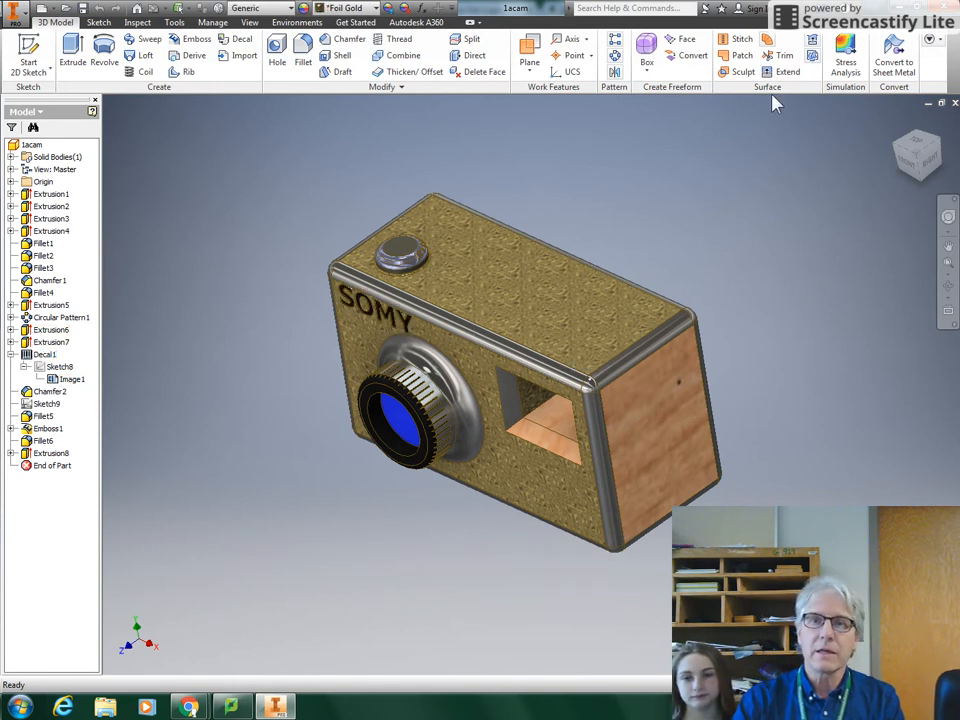
- Create a new drawing file from the Standard.idw template, continuing despite the unavailable project location
left_click(18, 13)
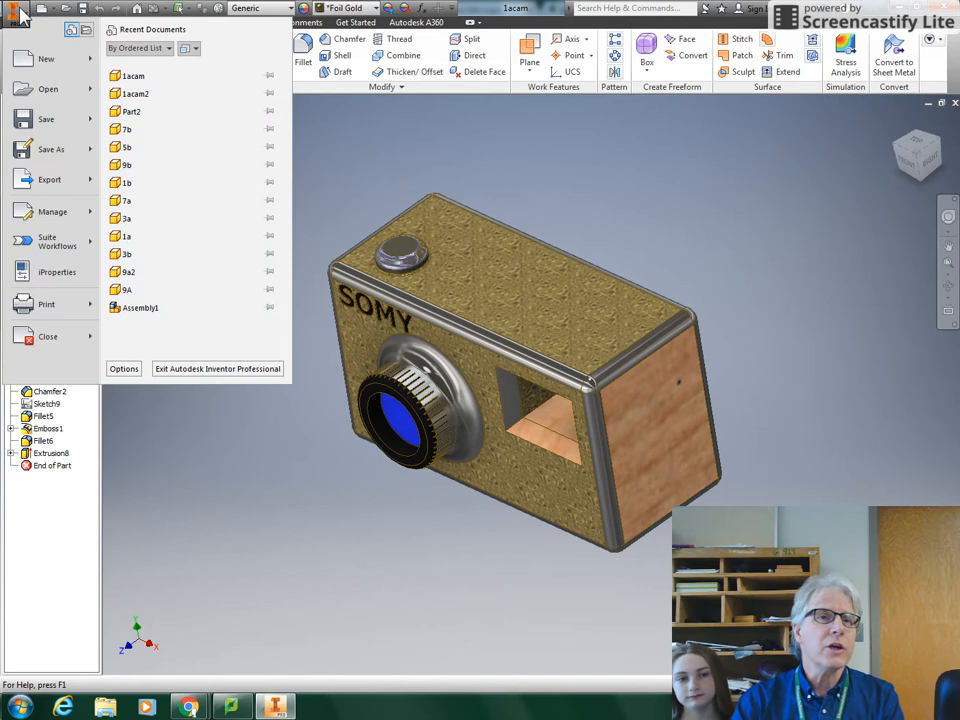
mouse_move(75, 64)
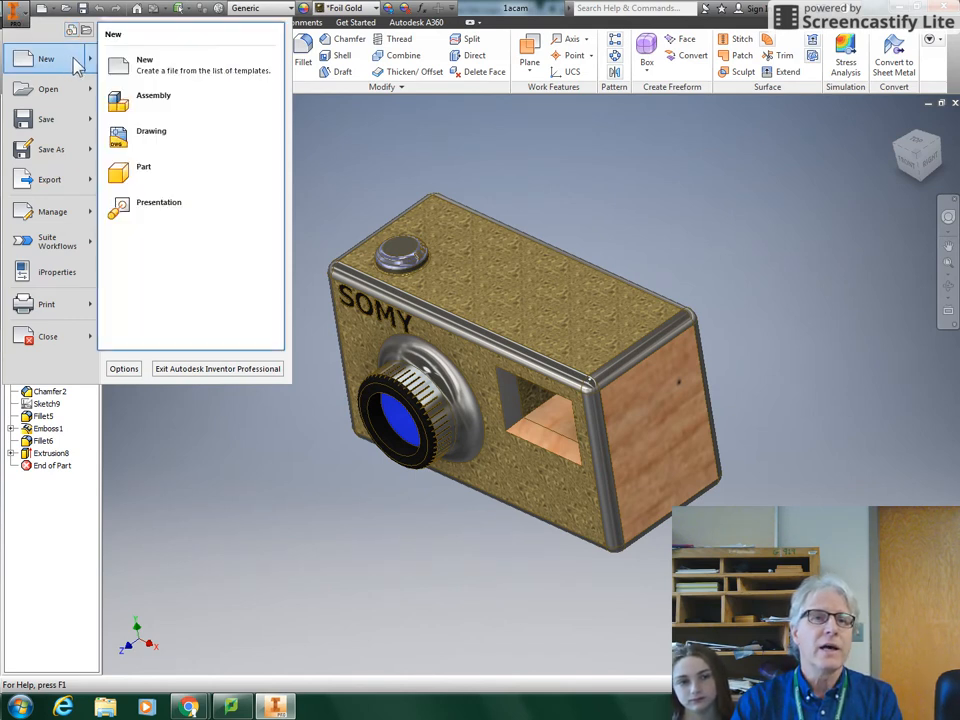
left_click(153, 77)
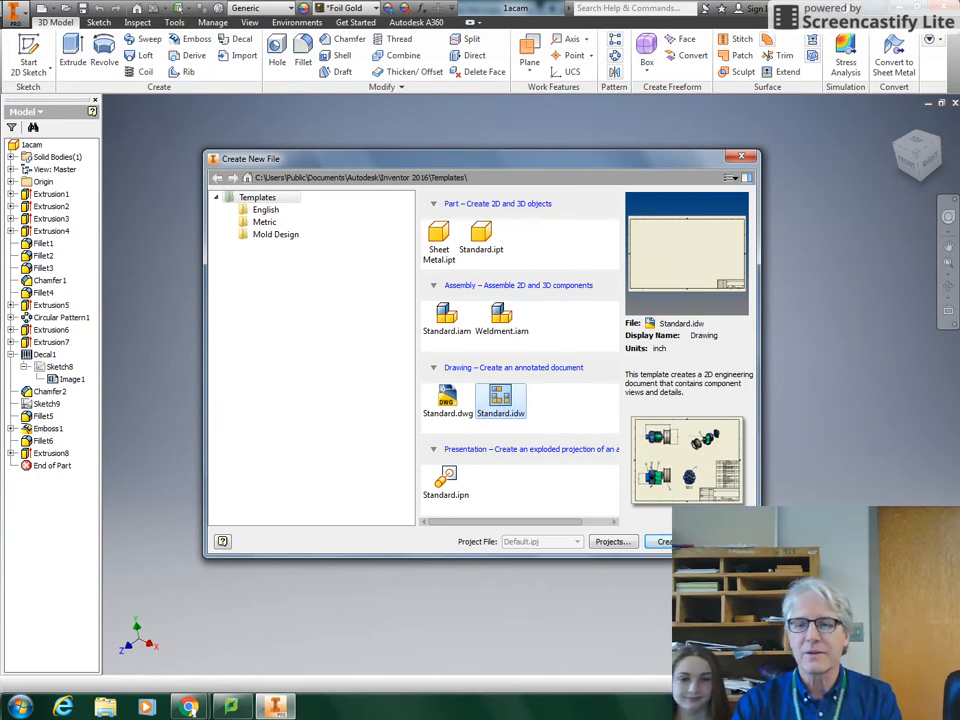
left_click(664, 541)
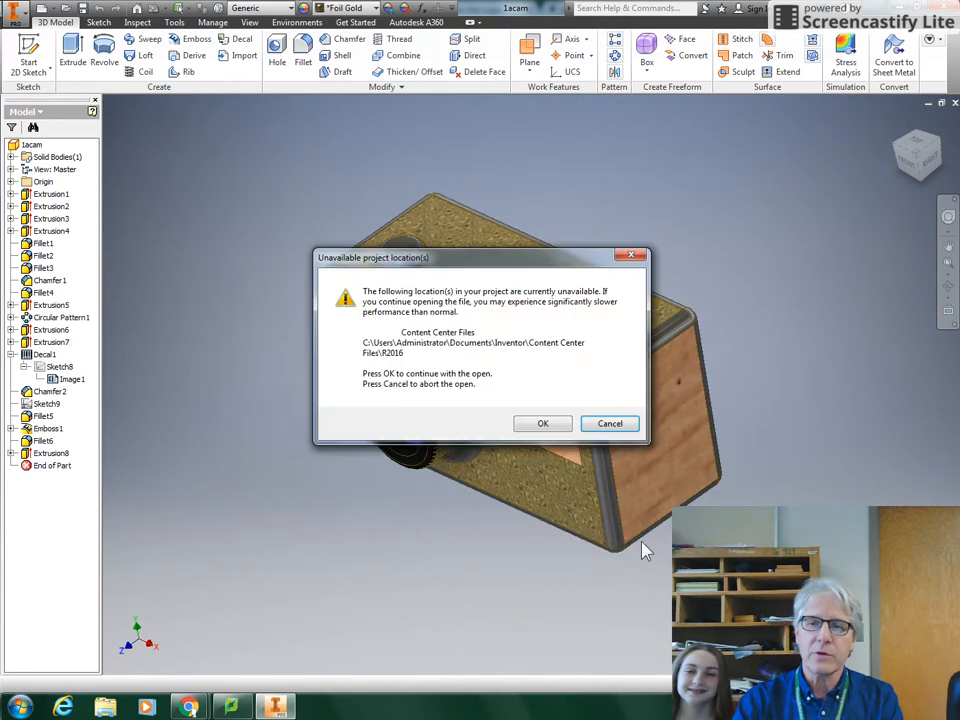
left_click(550, 426)
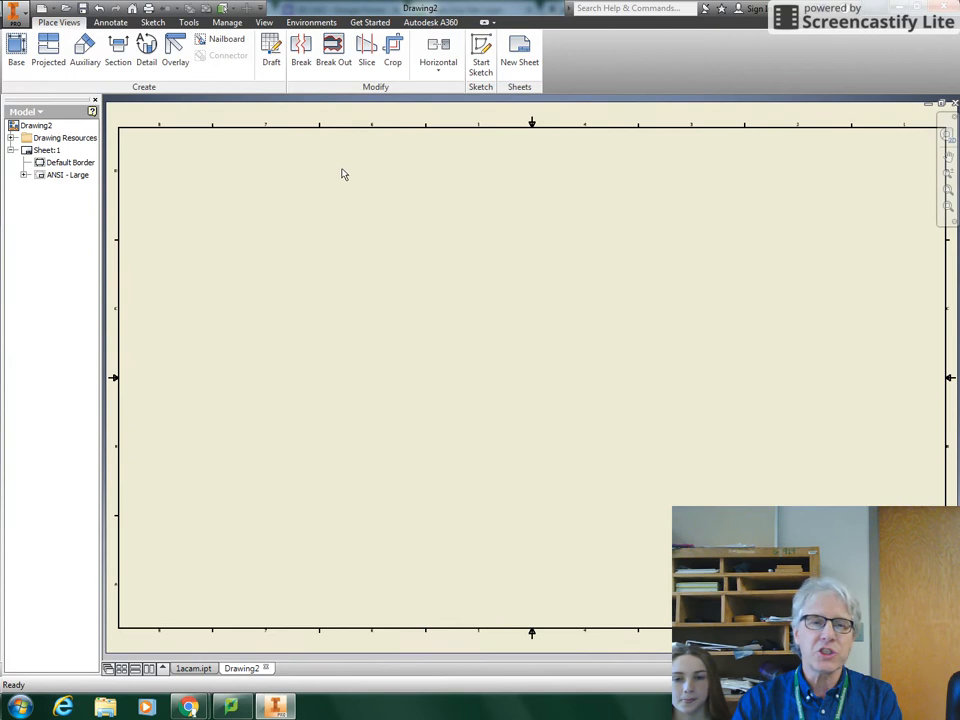
- Start a front base view of the camera part 1acam.ipt and set its scale to 2:1
left_click(15, 45)
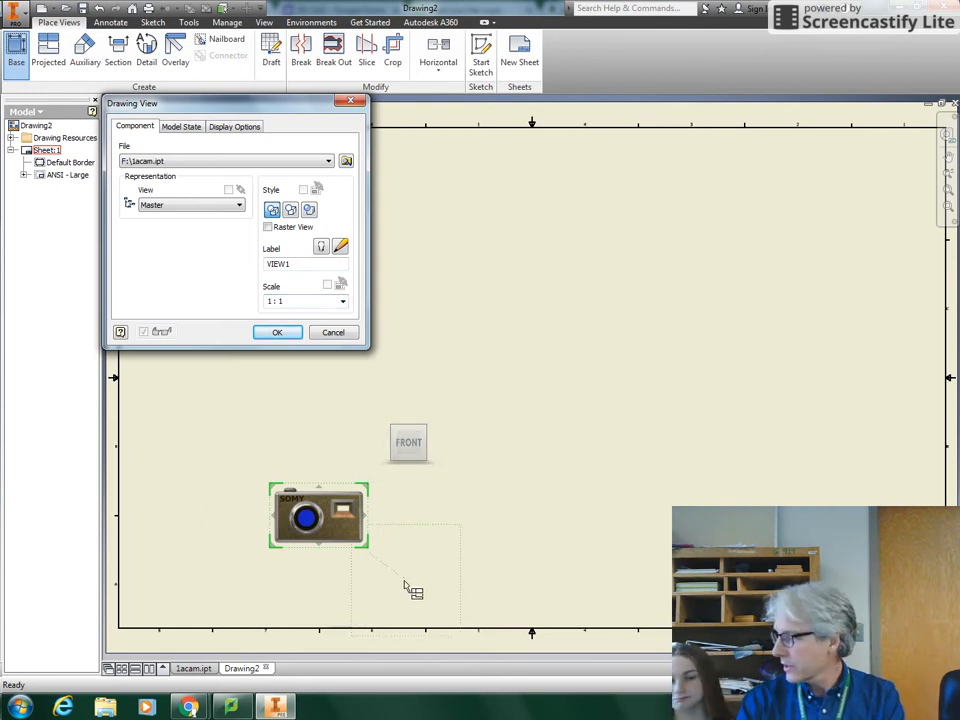
left_click(342, 302)
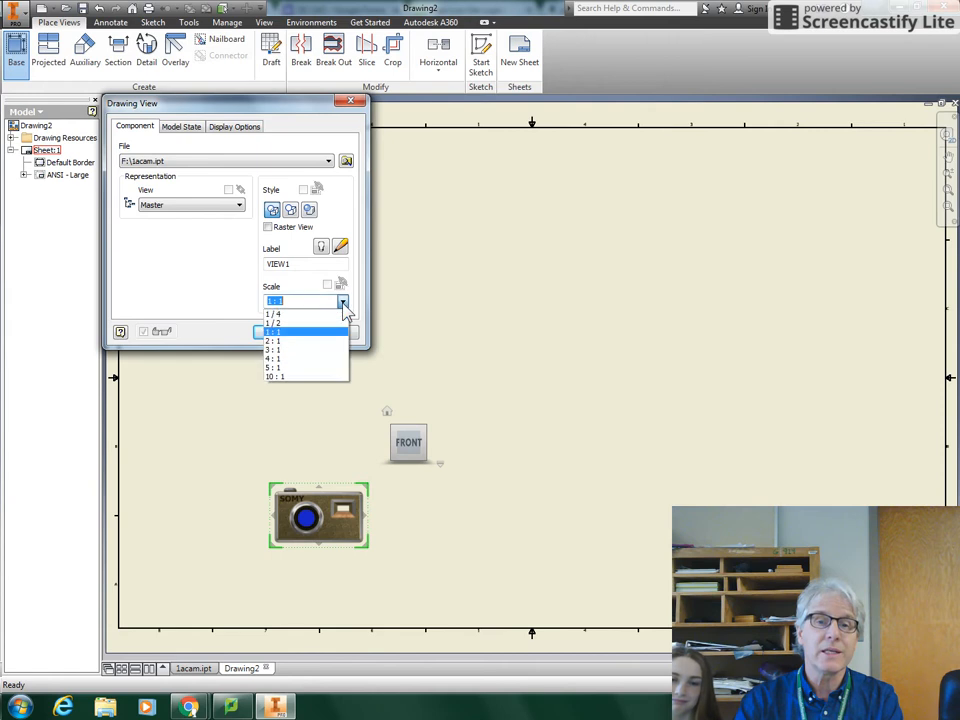
left_click(272, 341)
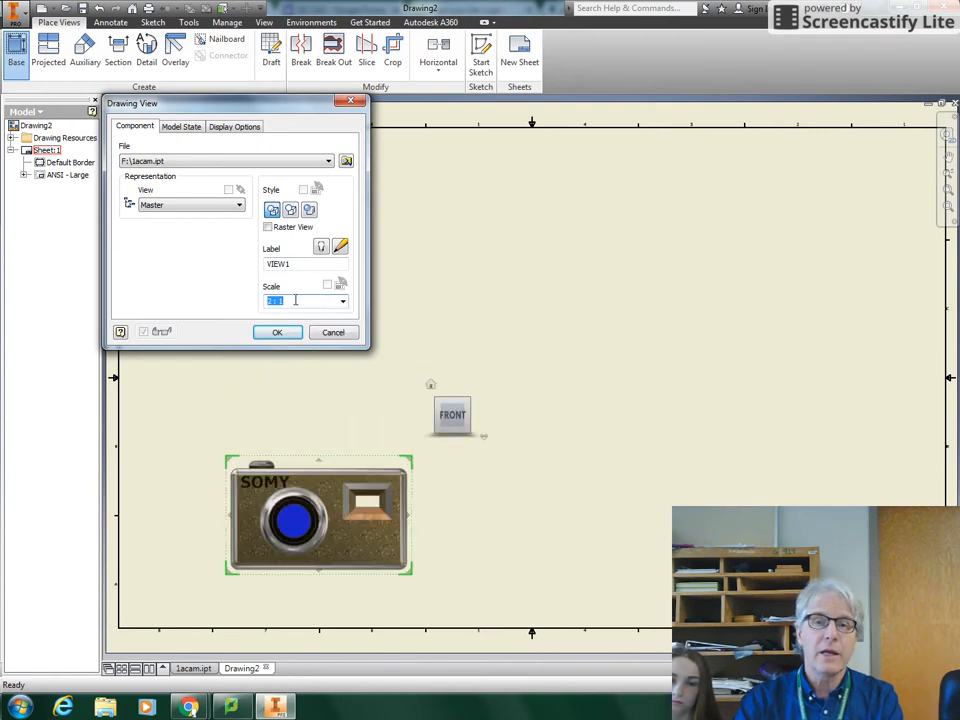
- Add top, right-side and isometric projections to the front base view and create all the views
mouse_move(276, 109)
left_mouse_down()
mouse_move(246, 107)
mouse_move(158, 52)
mouse_move(185, 42)
left_mouse_up()
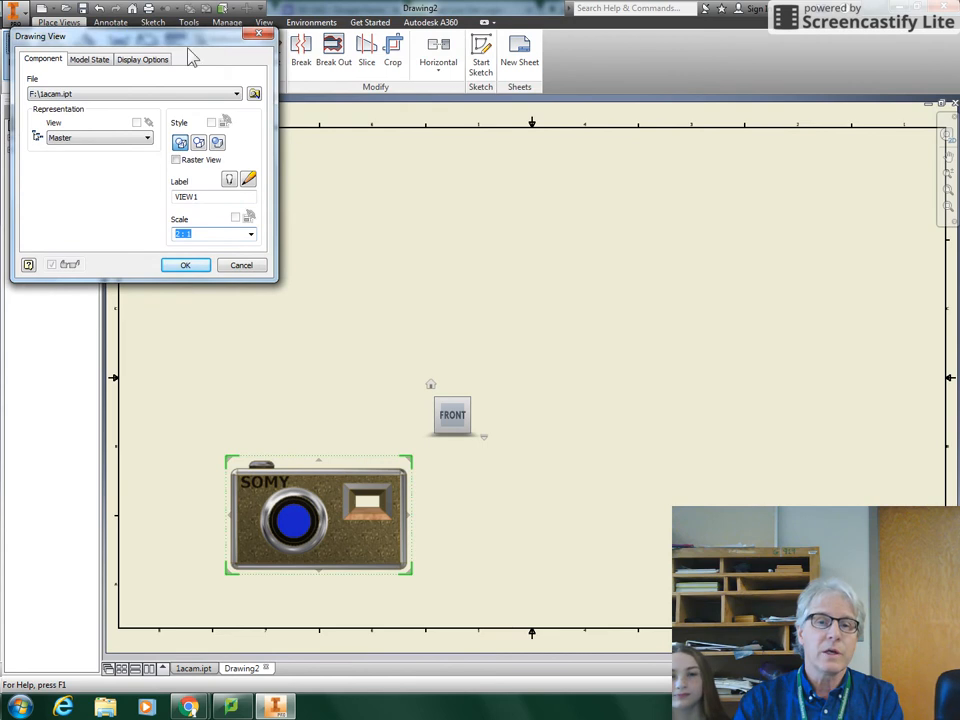
left_click(322, 290)
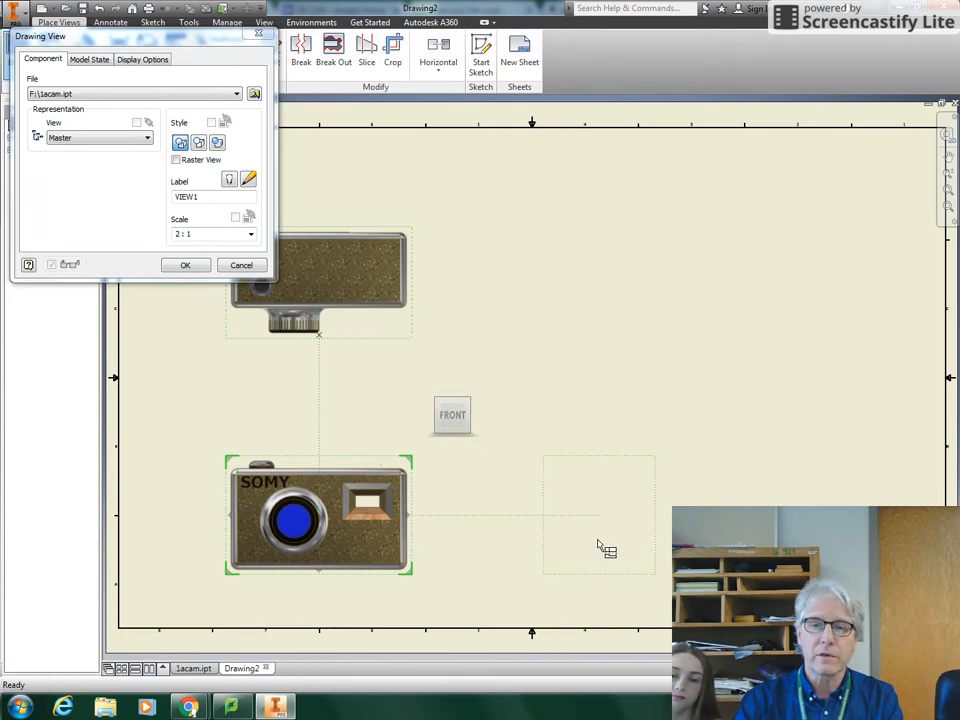
left_click(599, 546)
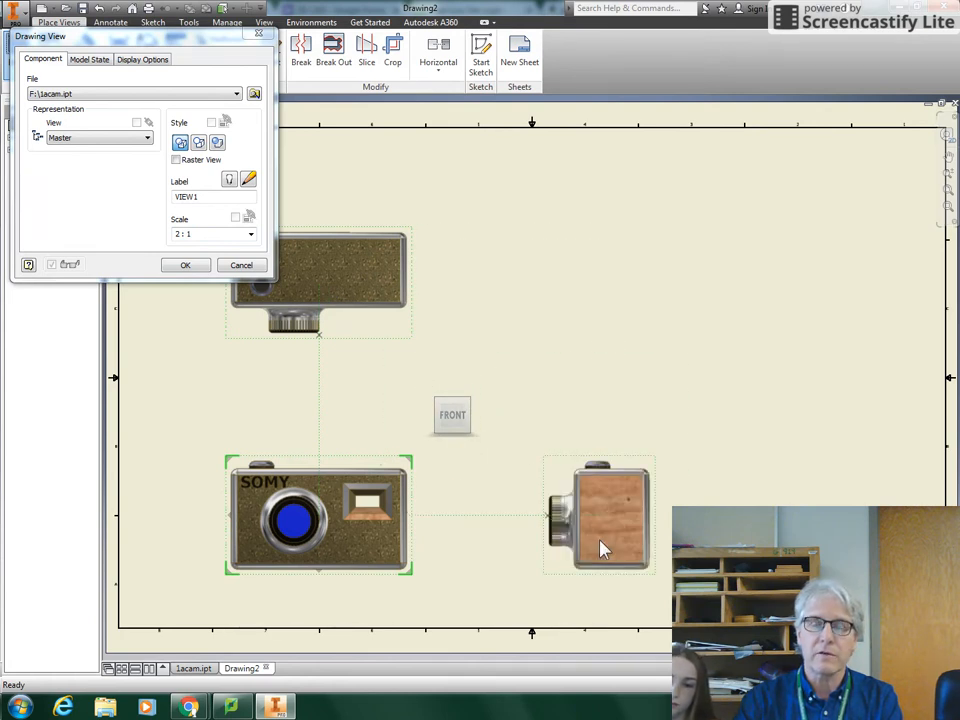
left_click(708, 270)
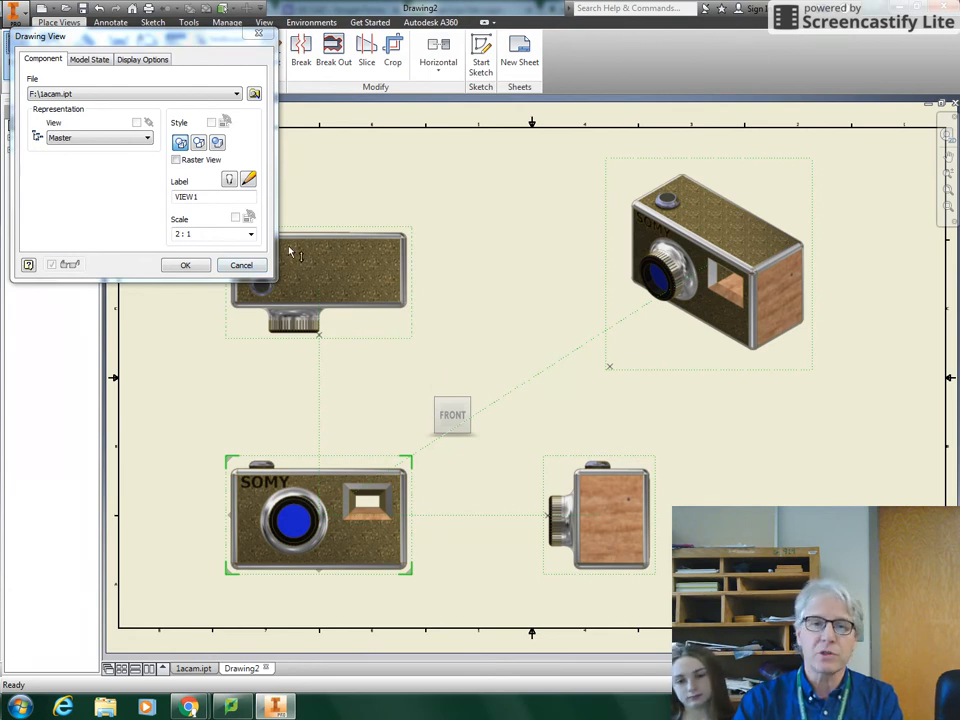
left_click(201, 263)
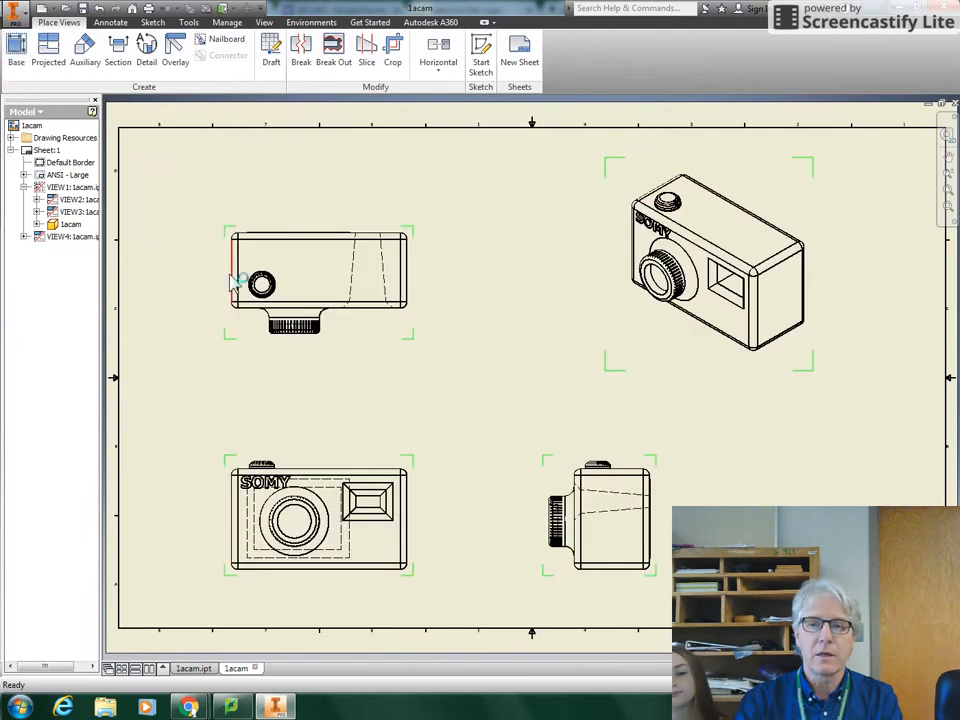
- Edit the front view and turn on the shaded style for it and its dependent views
double_click(335, 461)
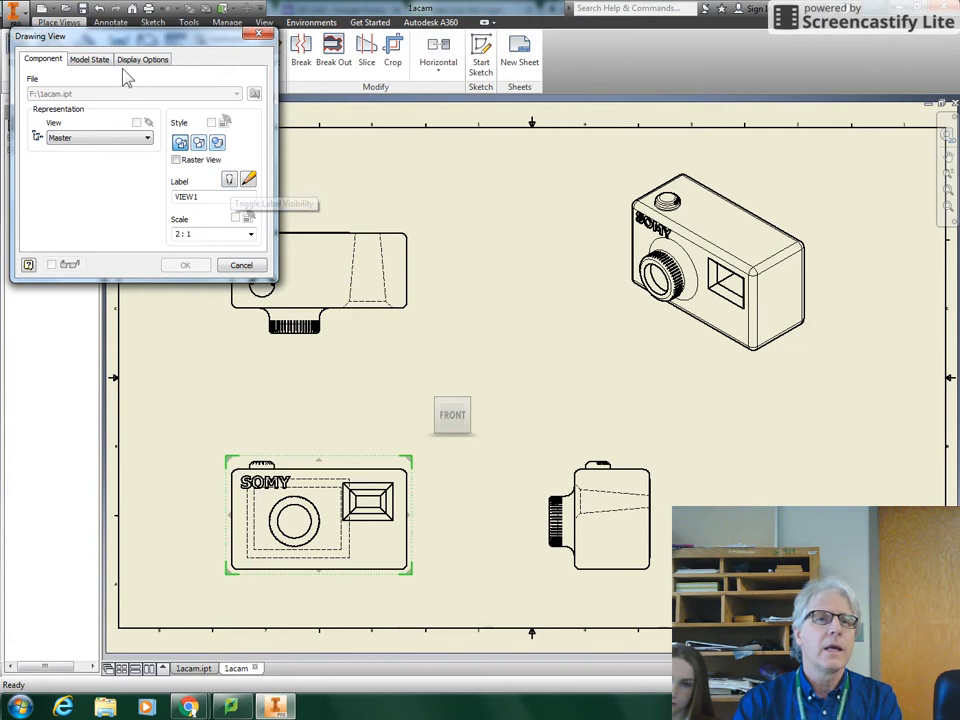
left_click(90, 60)
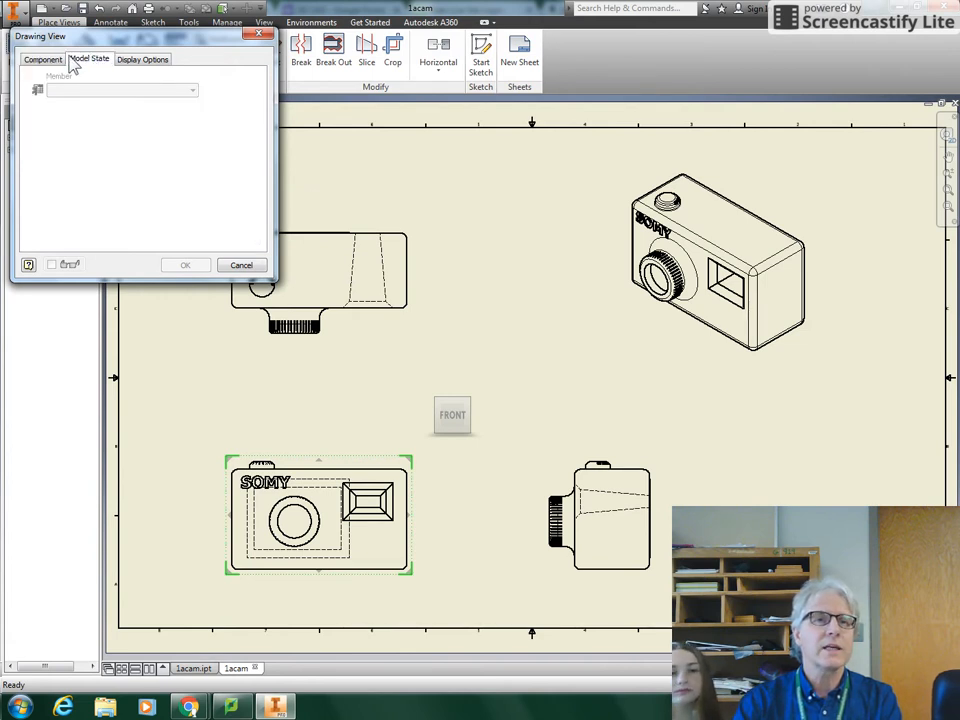
left_click(40, 58)
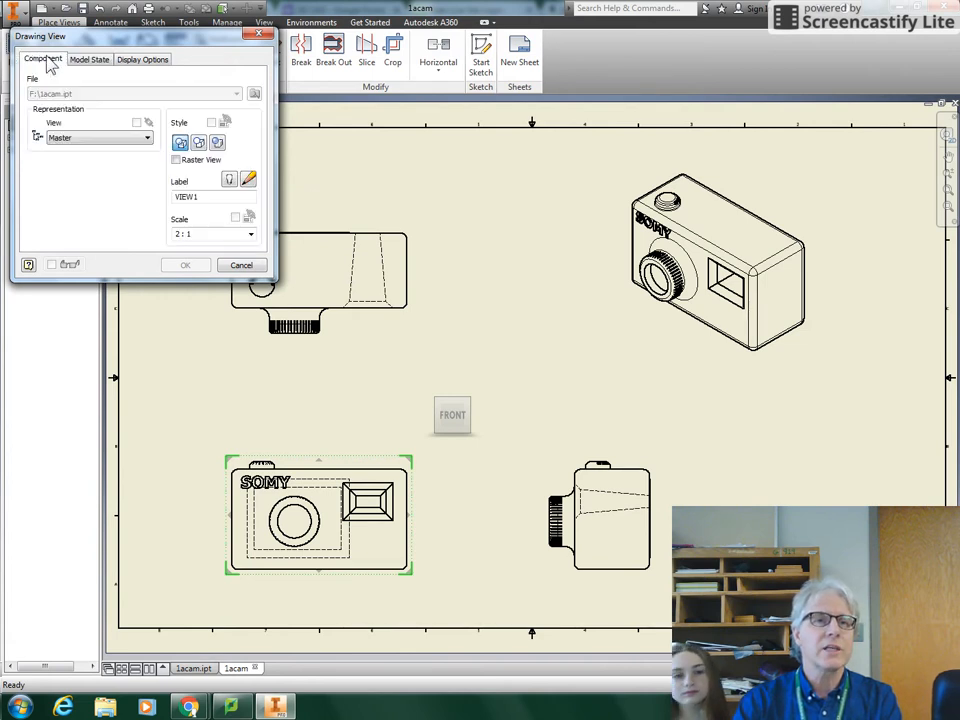
left_click(219, 144)
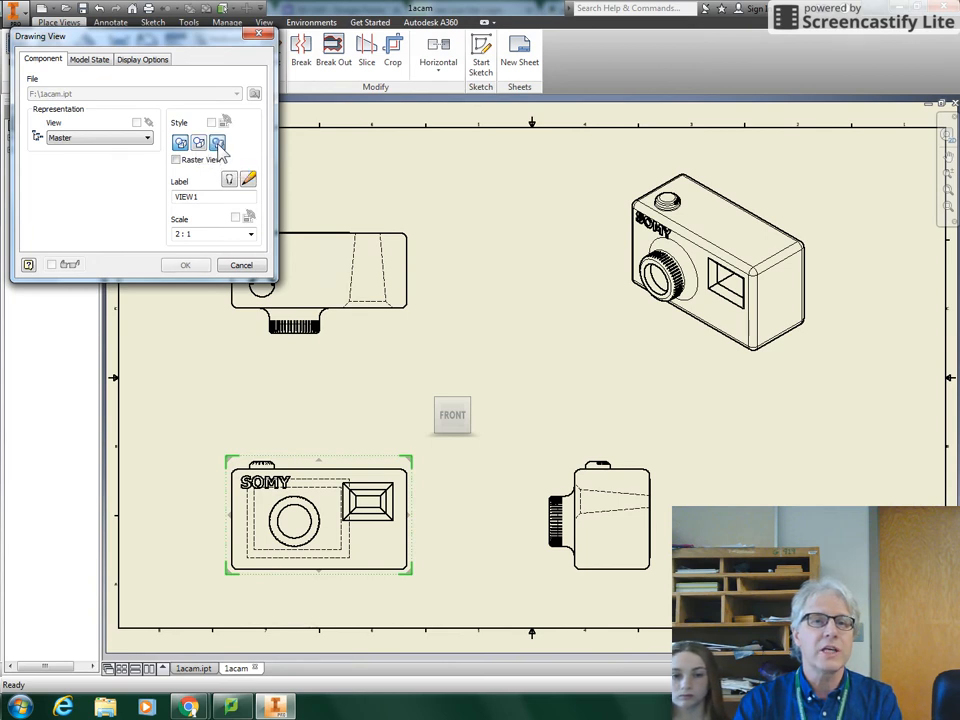
left_click(188, 266)
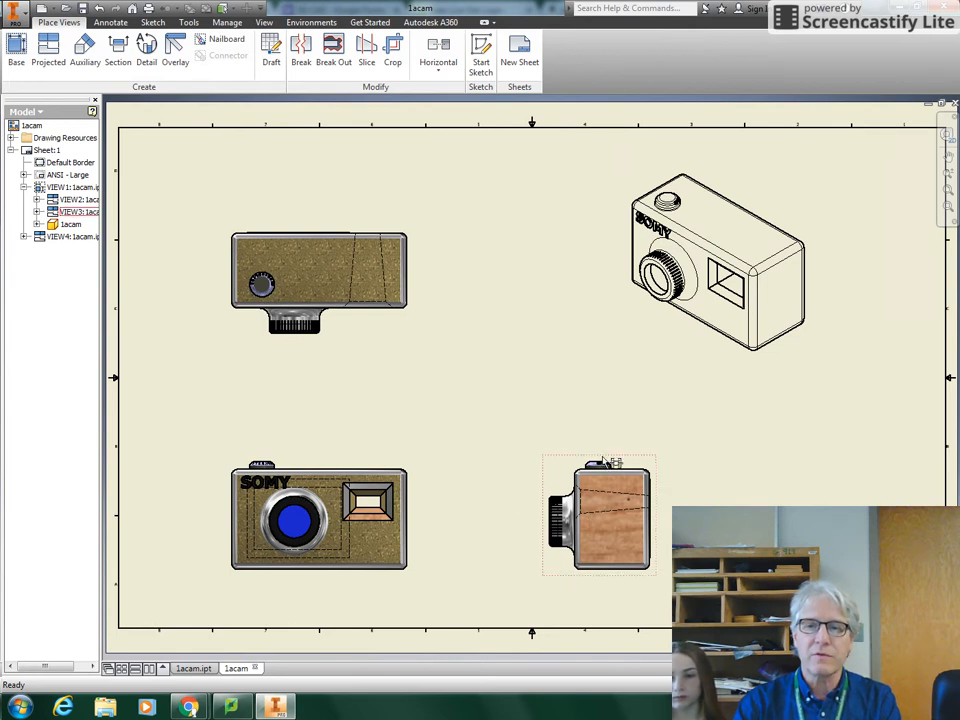
- Move the side and isometric views closer to the front and top views, and give the isometric view the shaded style
left_click_drag(604, 461, 517, 461)
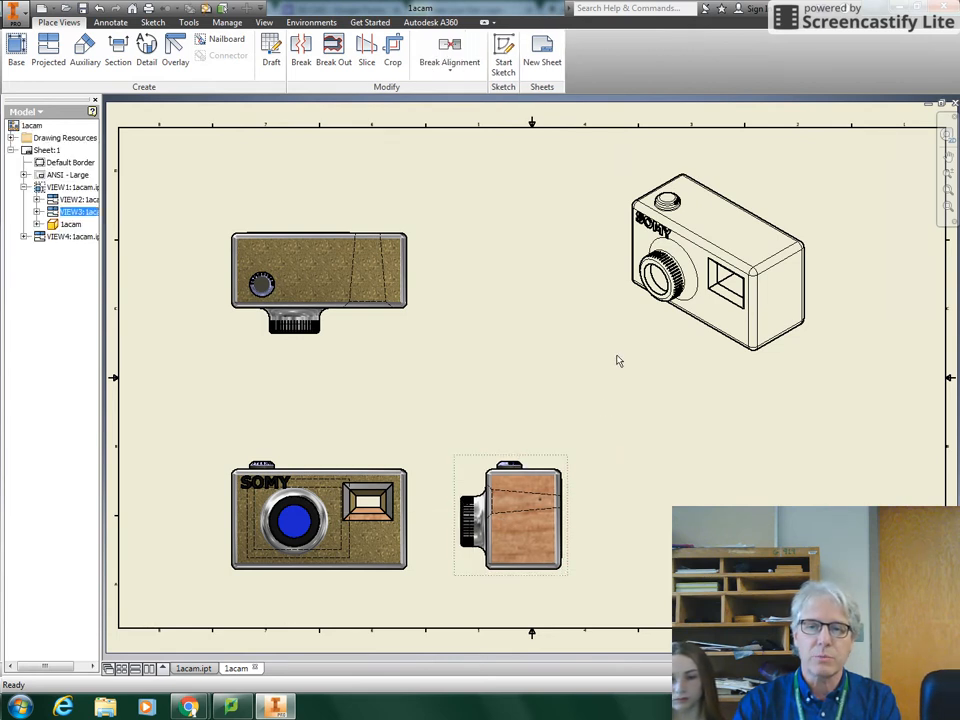
left_click_drag(628, 339, 549, 333)
double_click(548, 335)
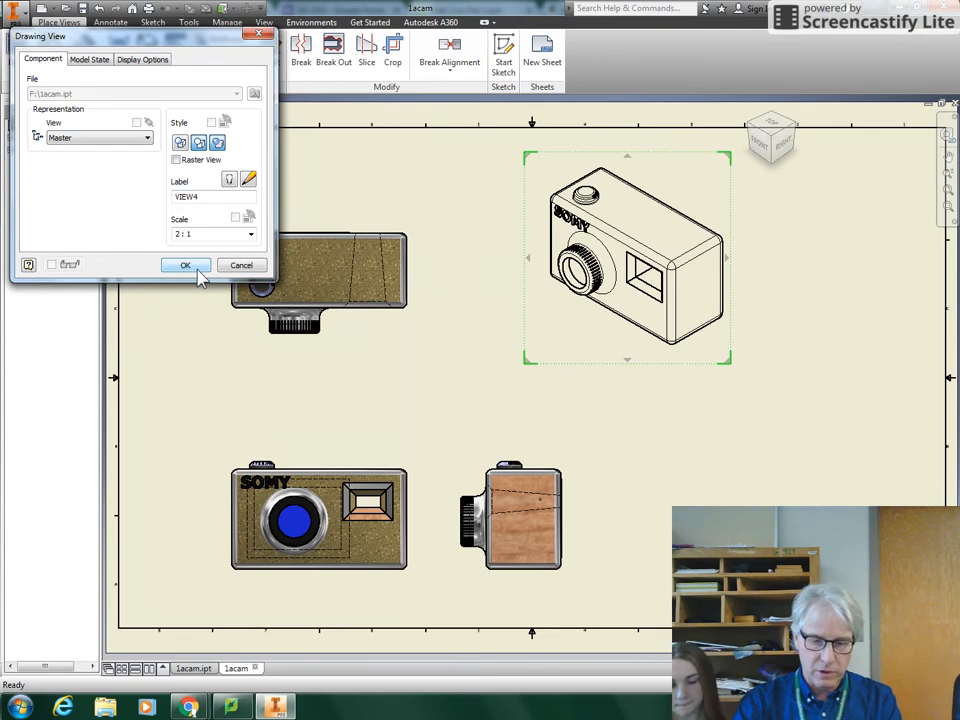
left_click(186, 265)
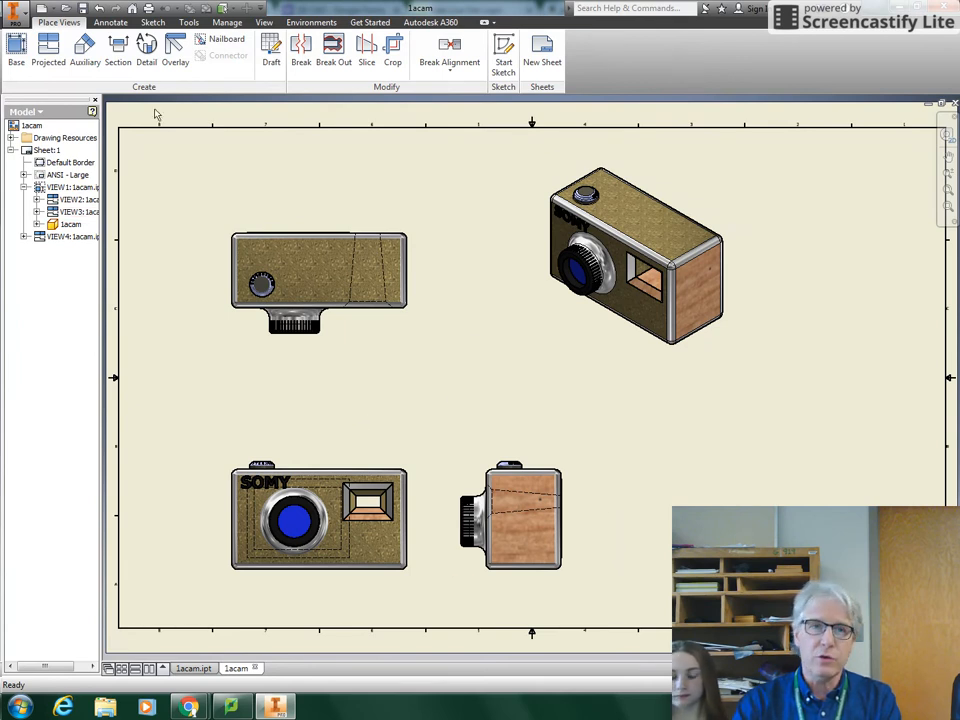
- Project a back view of the camera from the side view, and move the side view closer to the front view
left_click(48, 55)
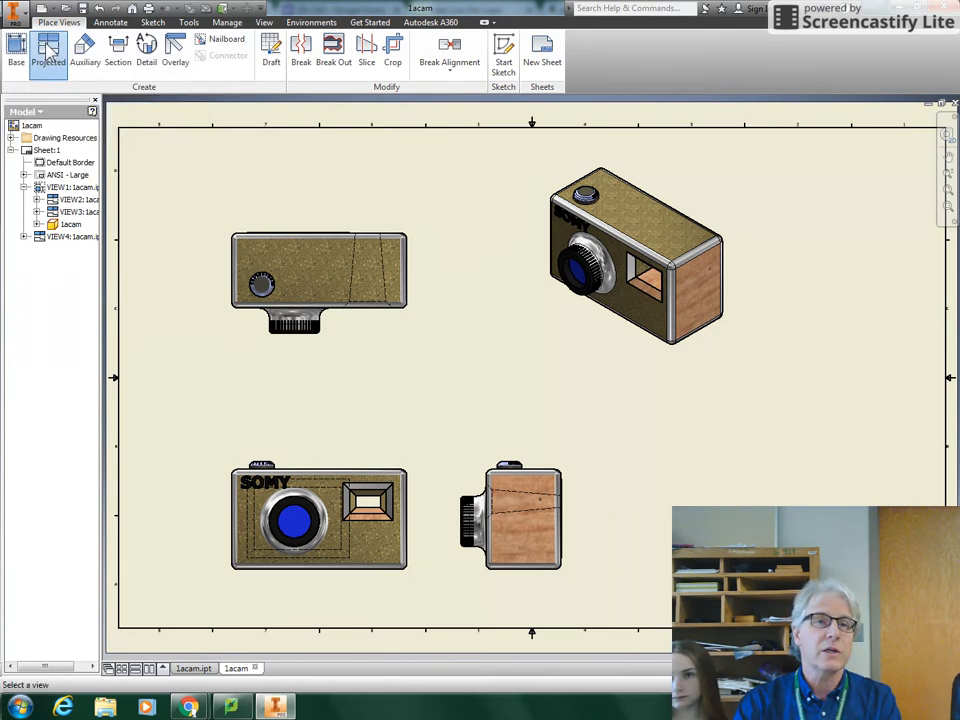
left_click(525, 515)
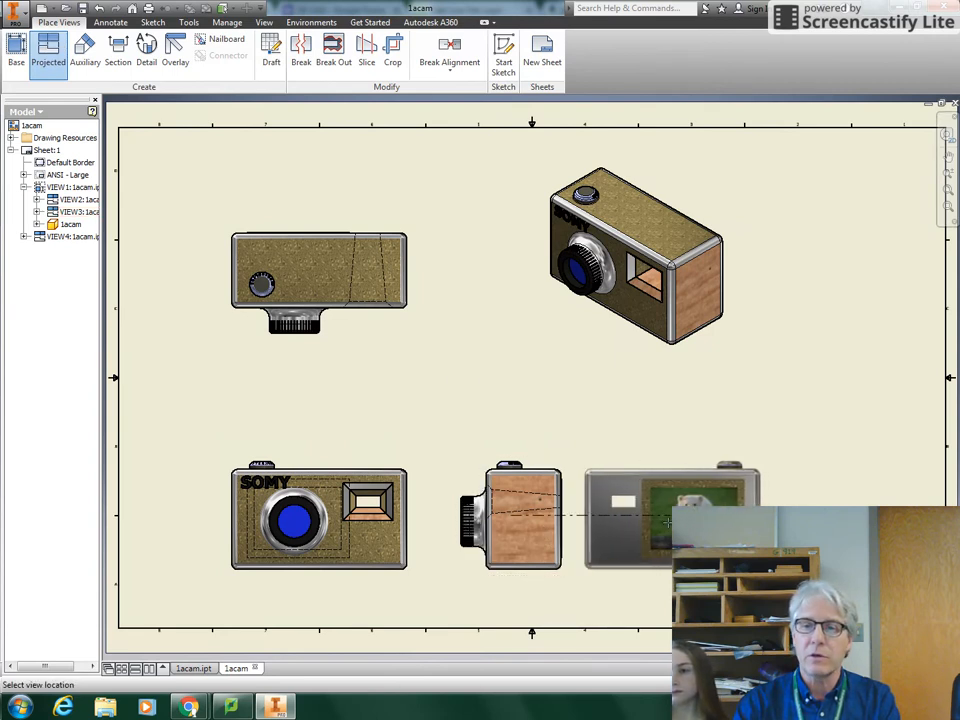
left_click(668, 518)
right_click(669, 528)
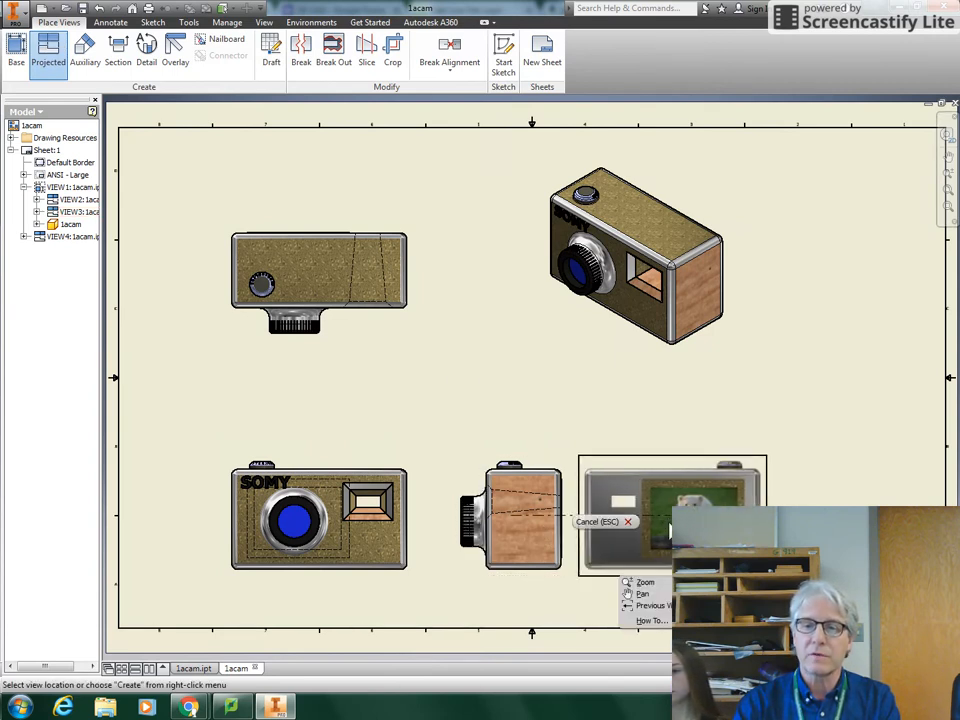
left_click(740, 521)
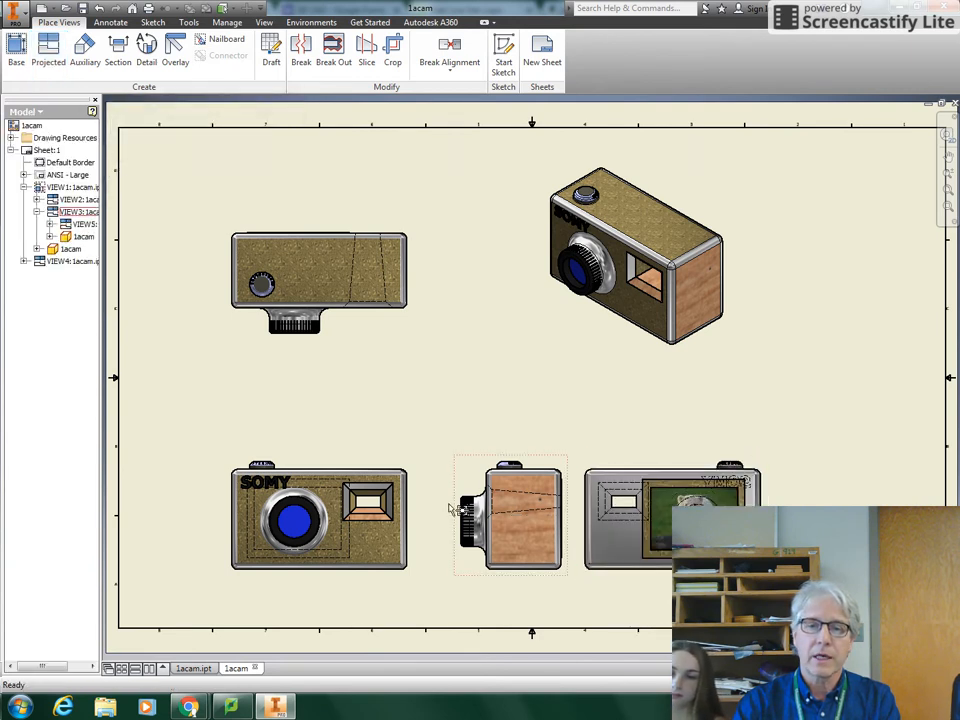
left_click_drag(455, 512, 419, 514)
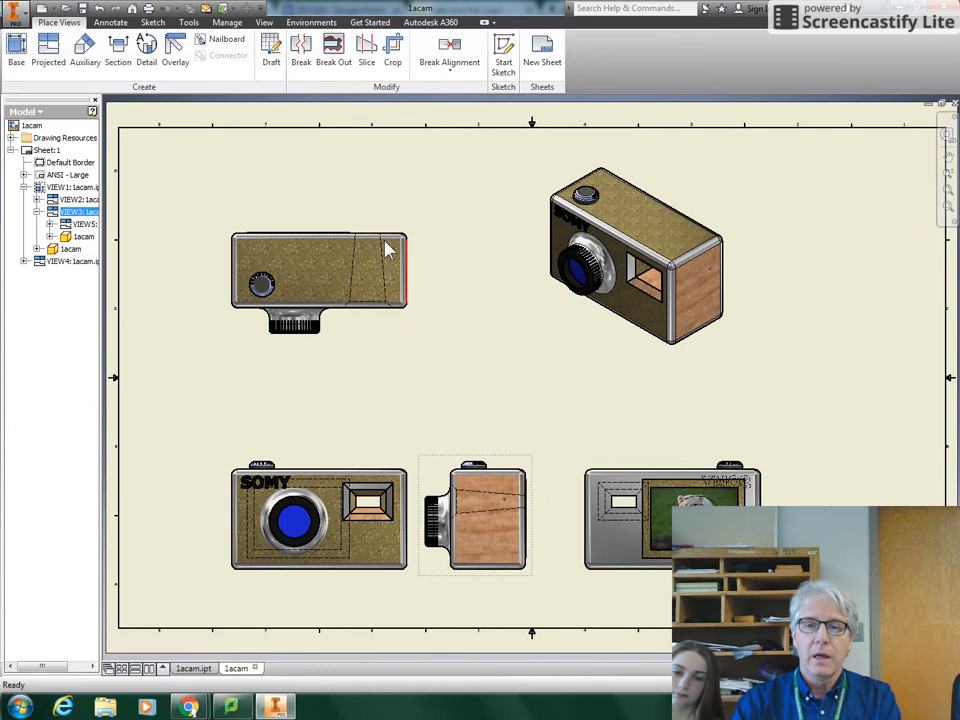
- Try to save the drawing as 1acam with the Inventor Drawing Files (*.idw) type
left_click(14, 14)
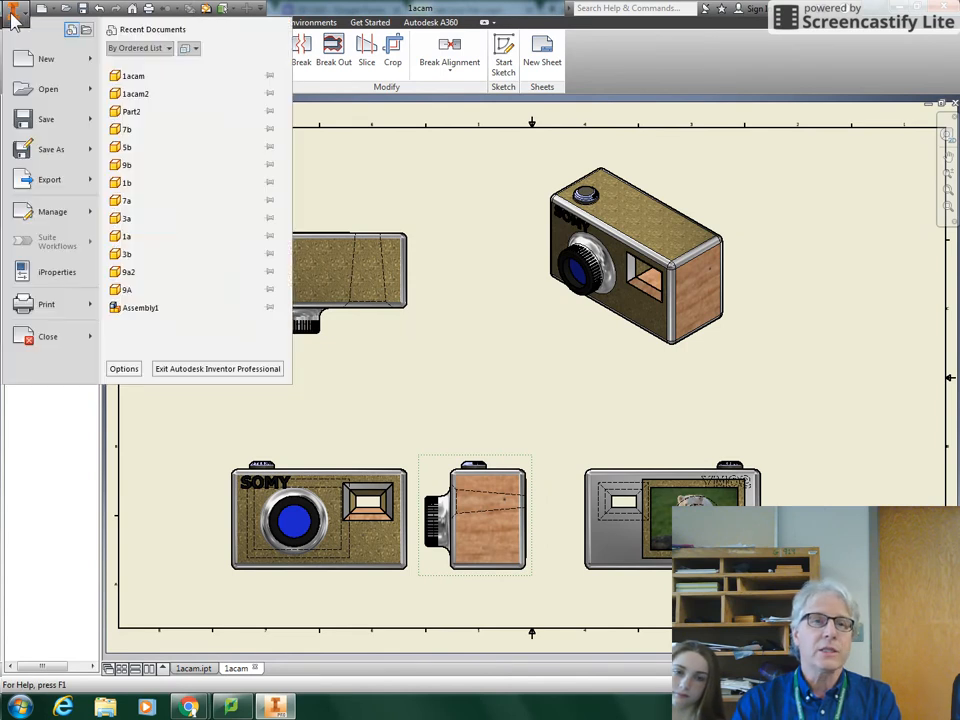
left_click(50, 152)
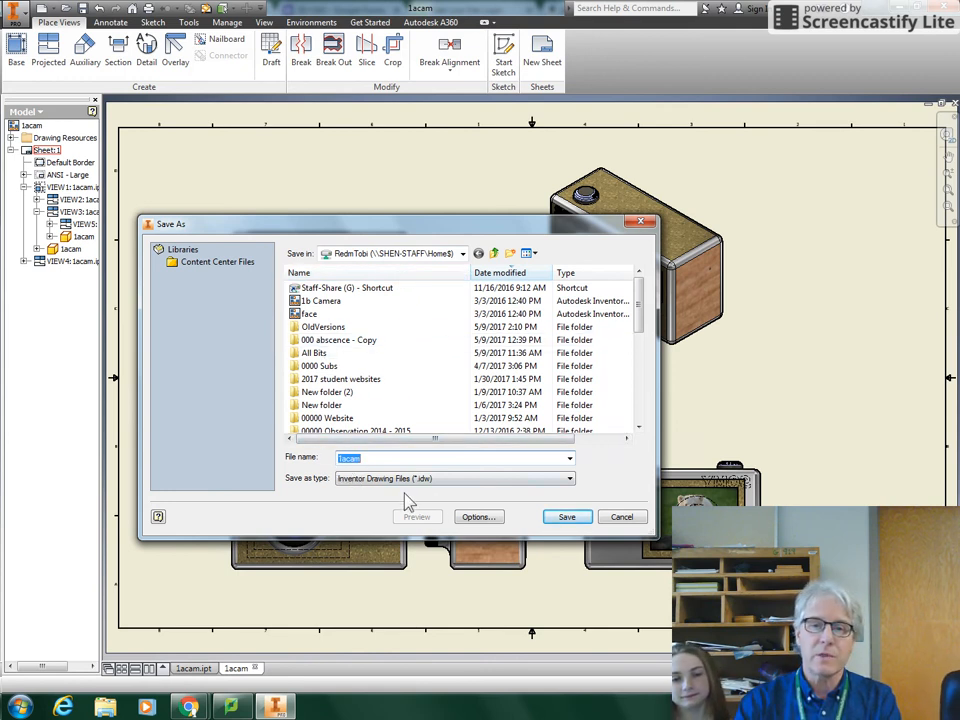
left_click(567, 517)
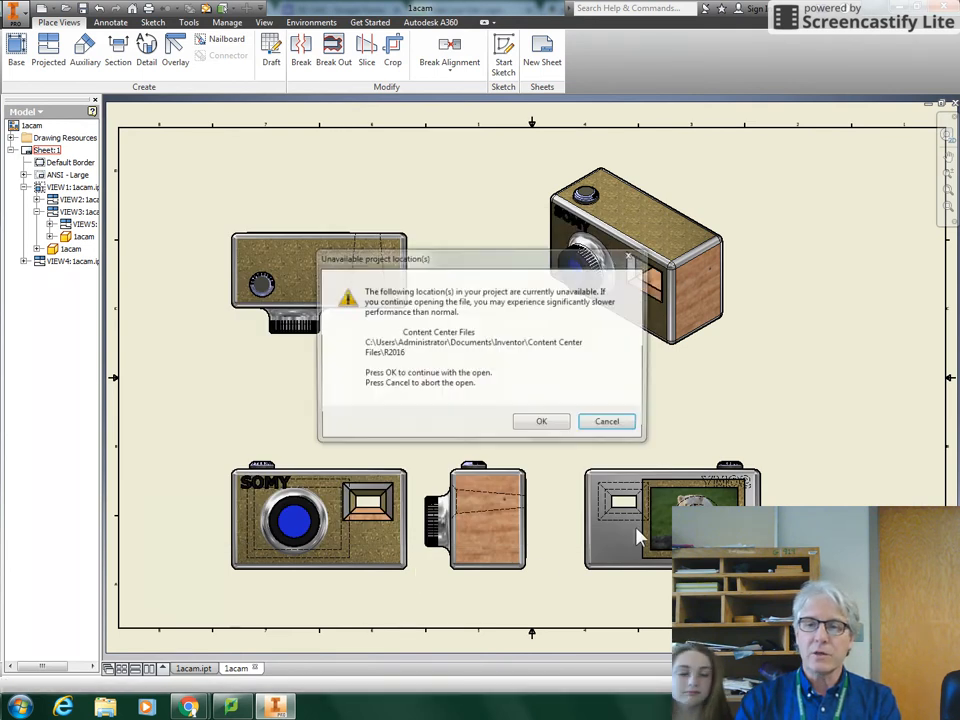
left_click(610, 423)
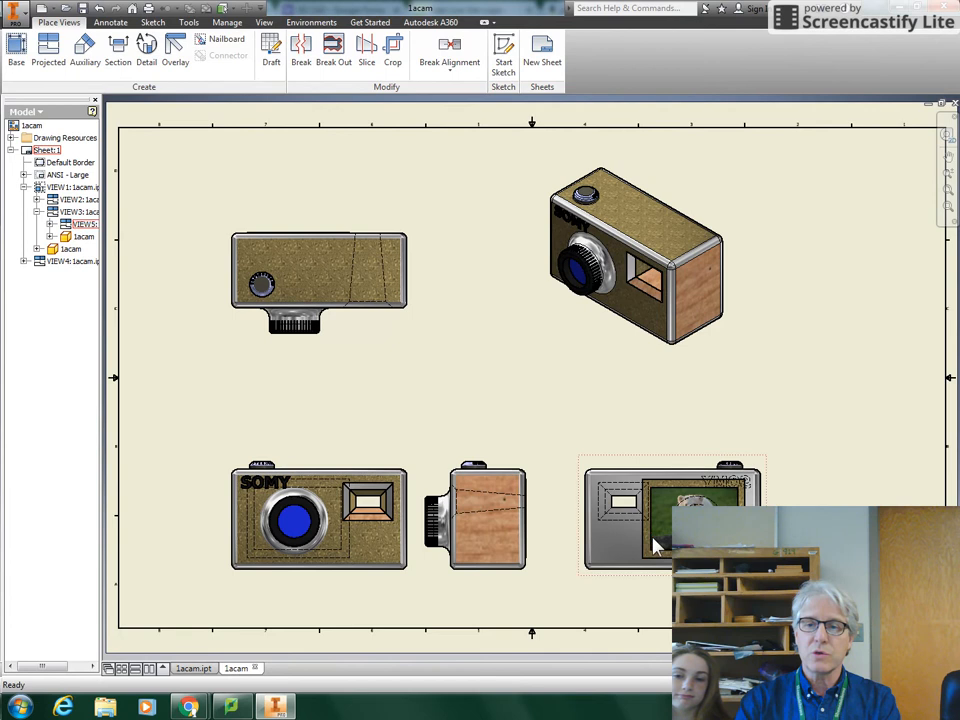
scroll(654, 542, "down", 10)
scroll(700, 508, "up", 5)
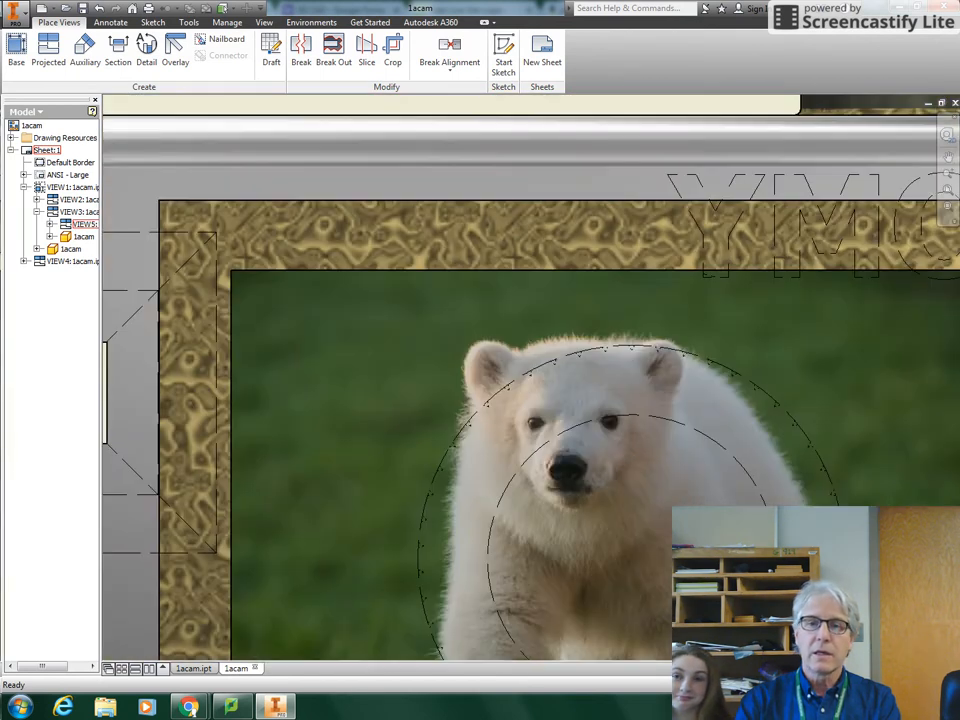
scroll(705, 512, "up", 6)
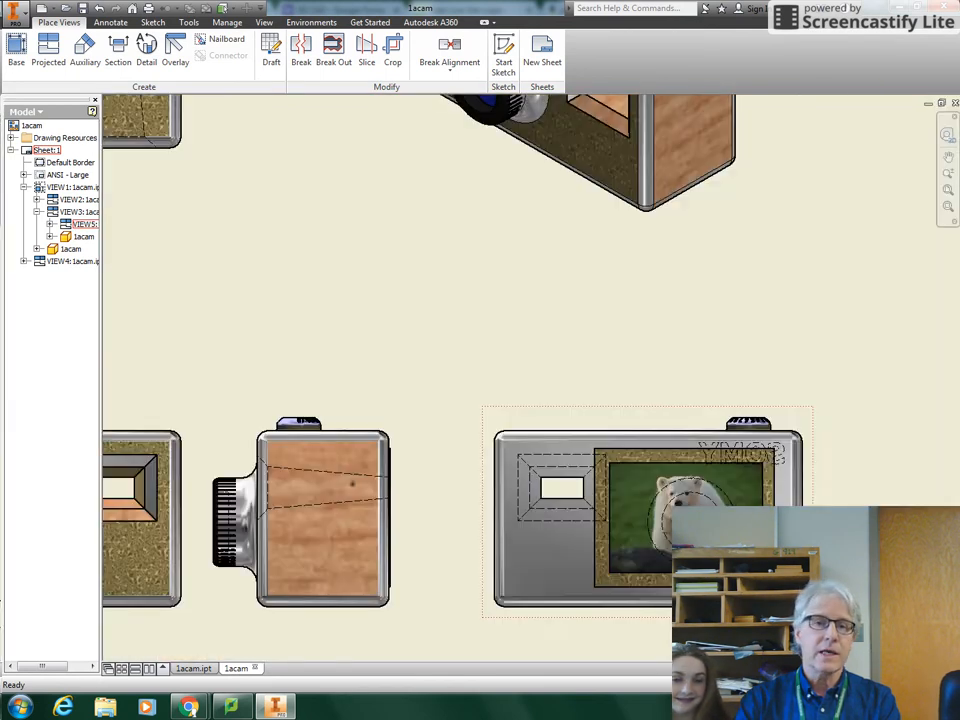
scroll(705, 512, "down", 6)
scroll(707, 514, "up", 3)
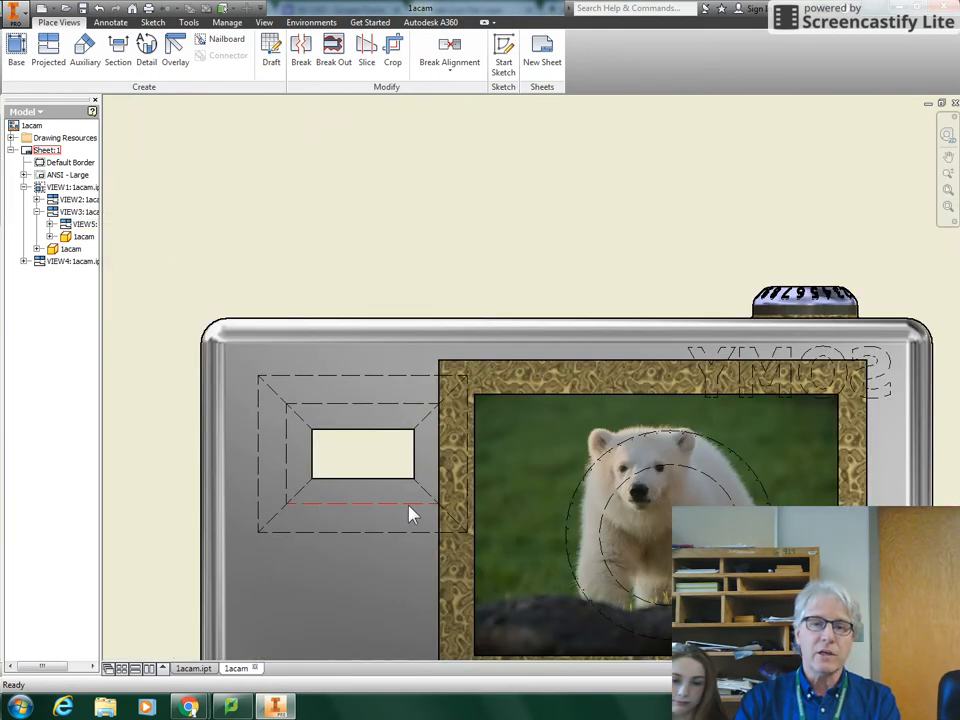
scroll(418, 512, "up", 5)
scroll(437, 510, "down", 2)
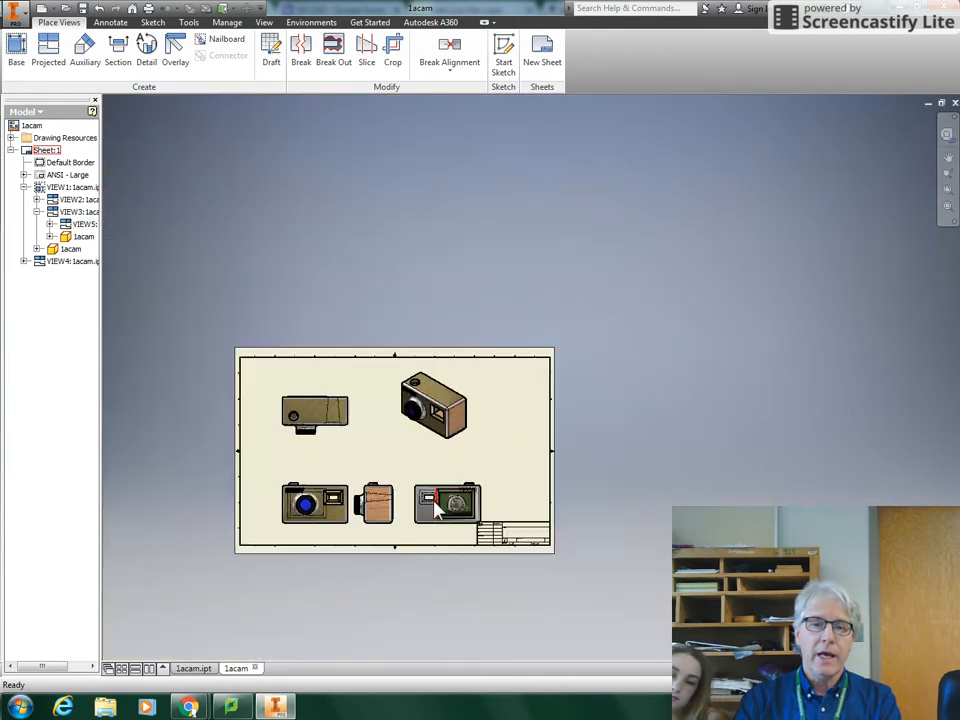
- Switch to the 1acam.ipt part, apply the Gunmetal appearance to the camera's front face, and check it in the front and home views
left_click(193, 668)
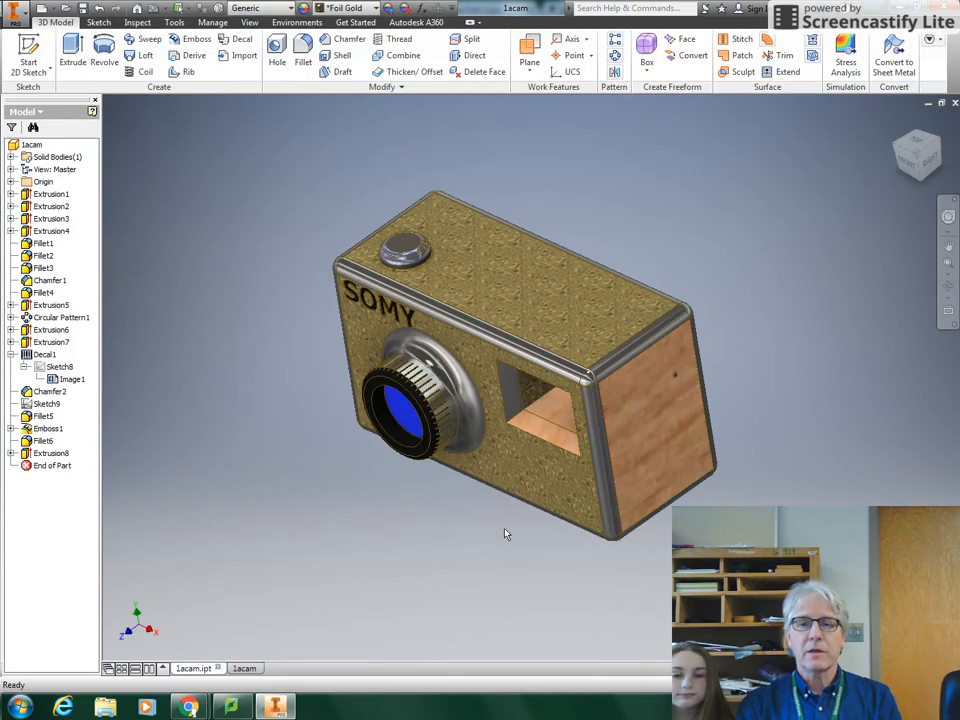
left_click(540, 465)
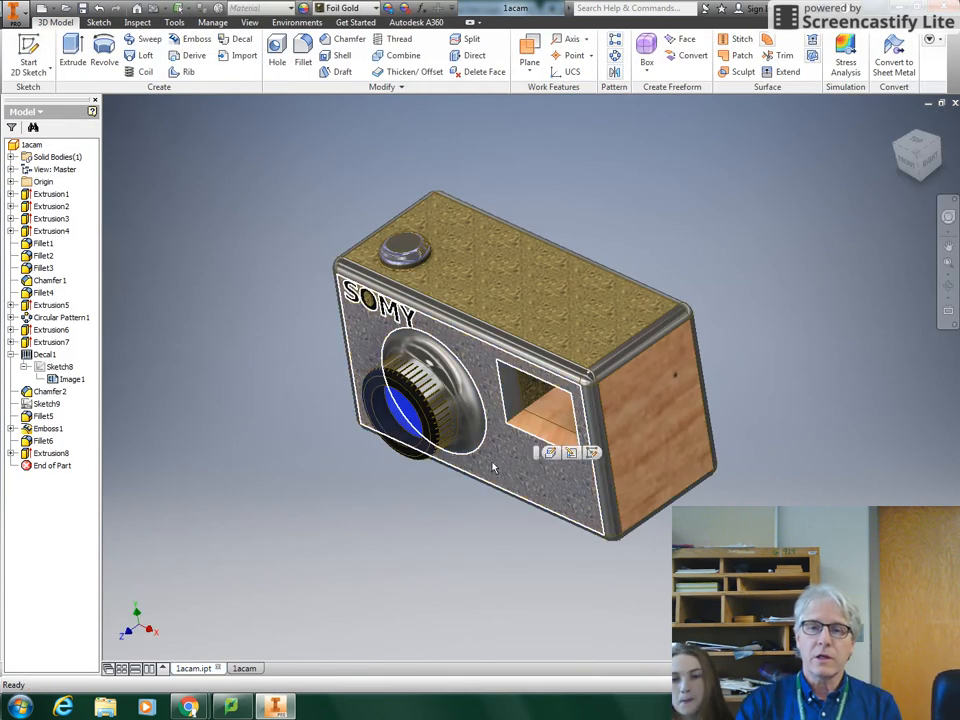
left_click(377, 10)
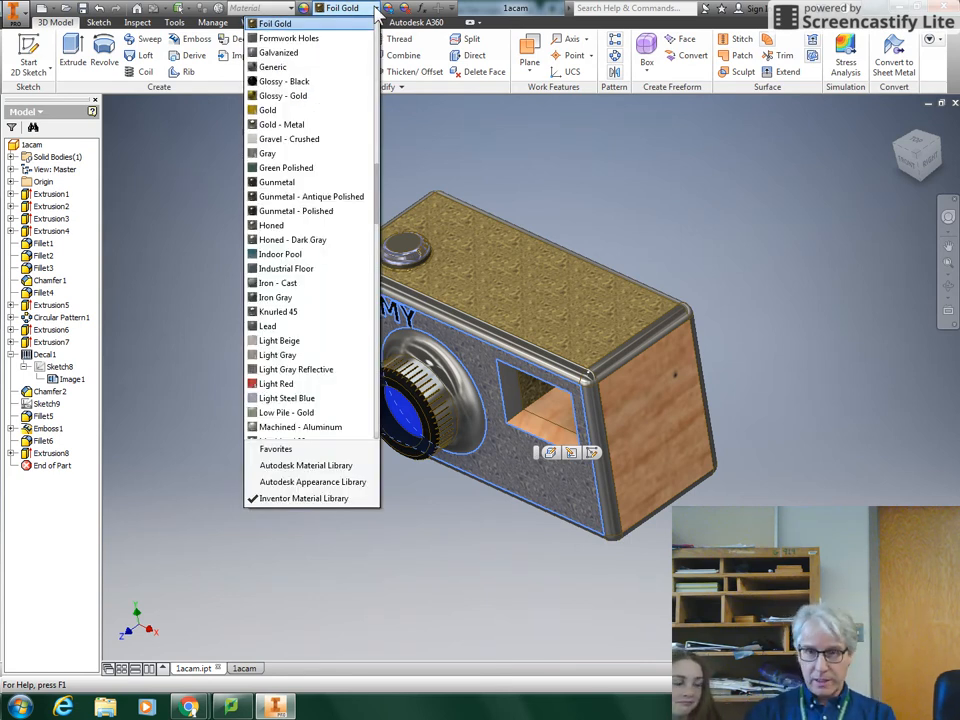
left_click(275, 183)
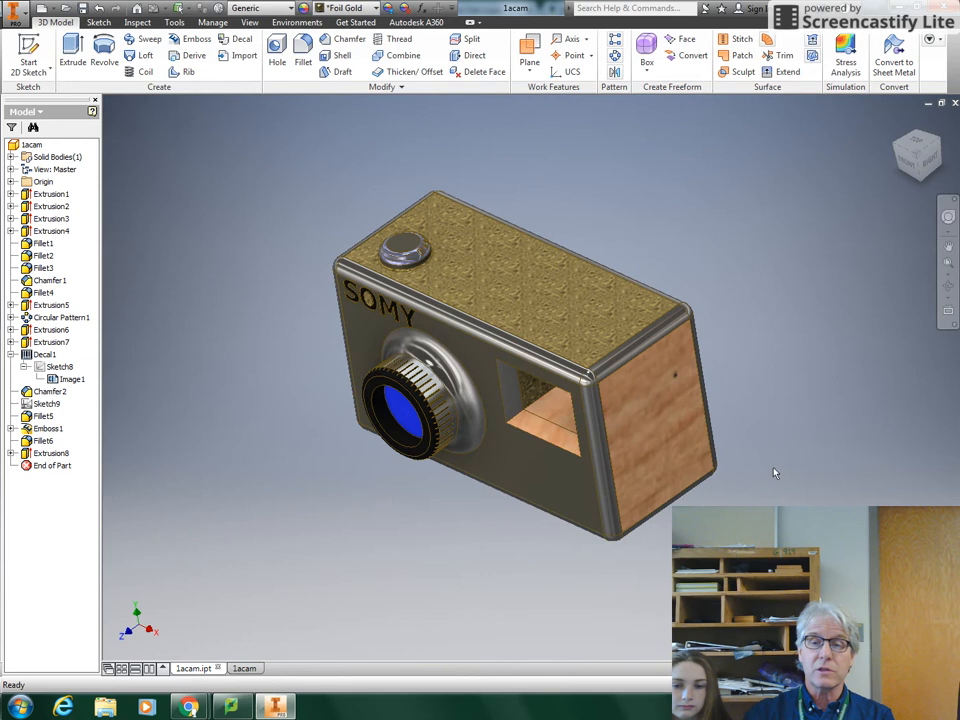
left_click(906, 160)
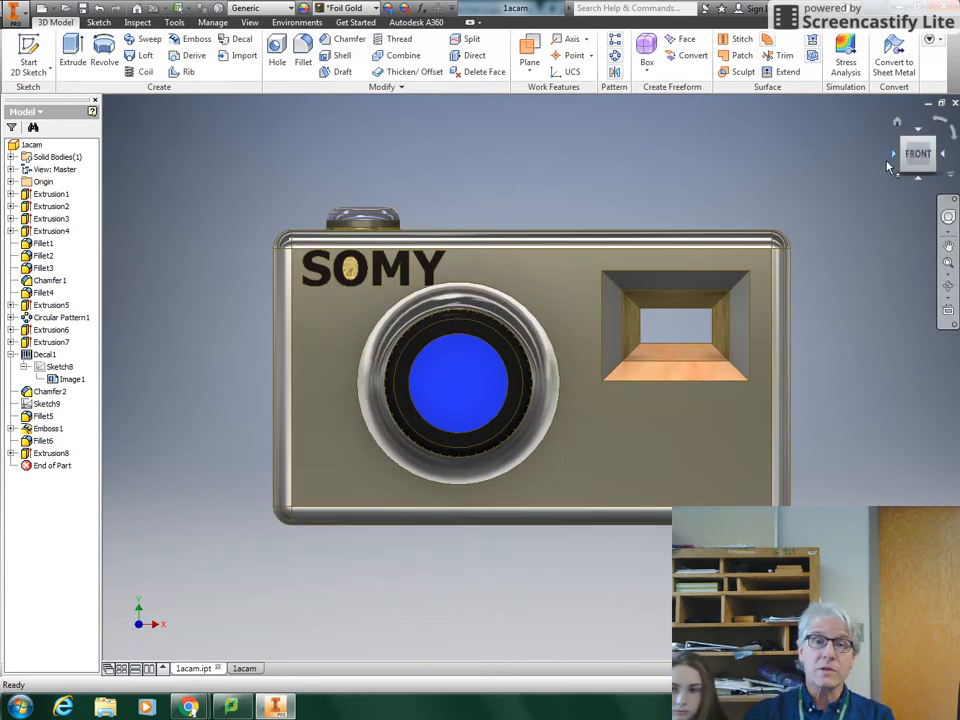
left_click(897, 123)
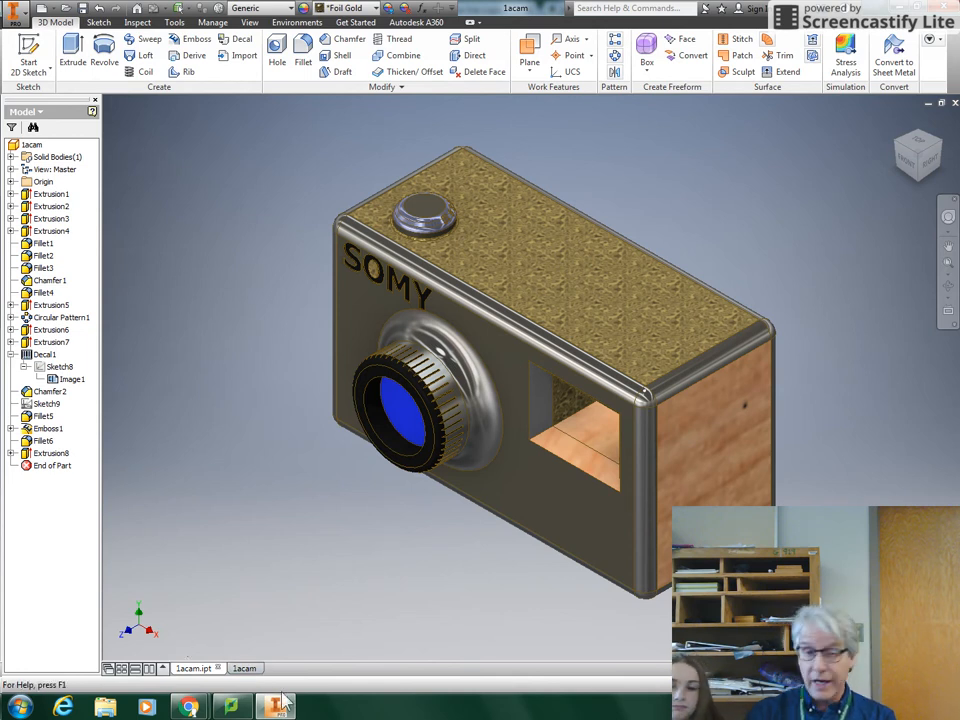
- Return to the 1acam drawing and examine the camera's front face appearance in the drawing views
left_click(250, 670)
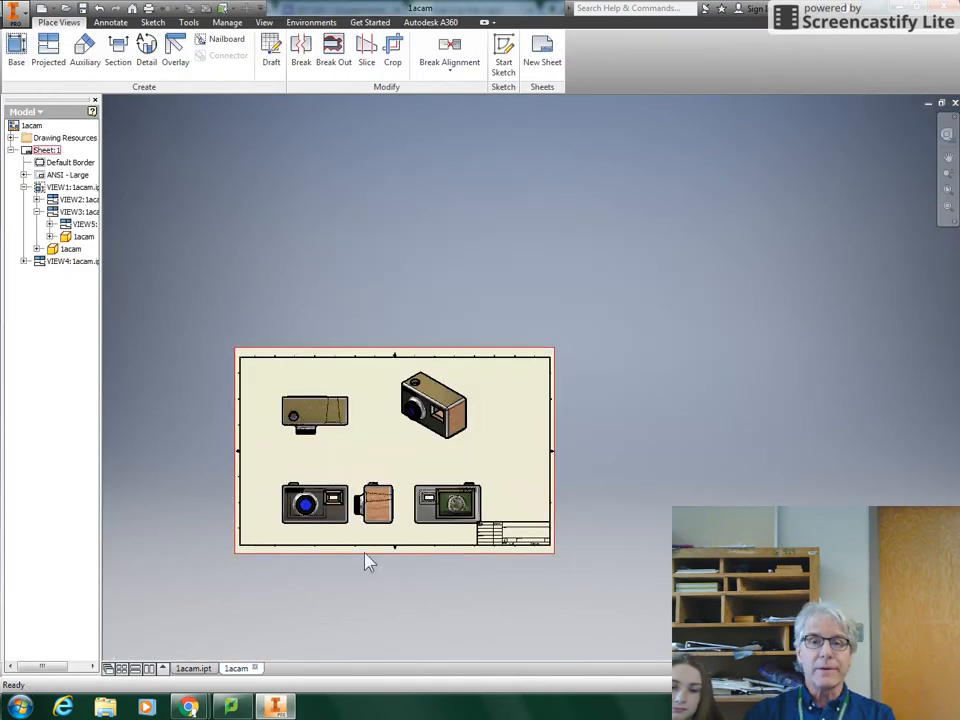
scroll(410, 527, "down", 5)
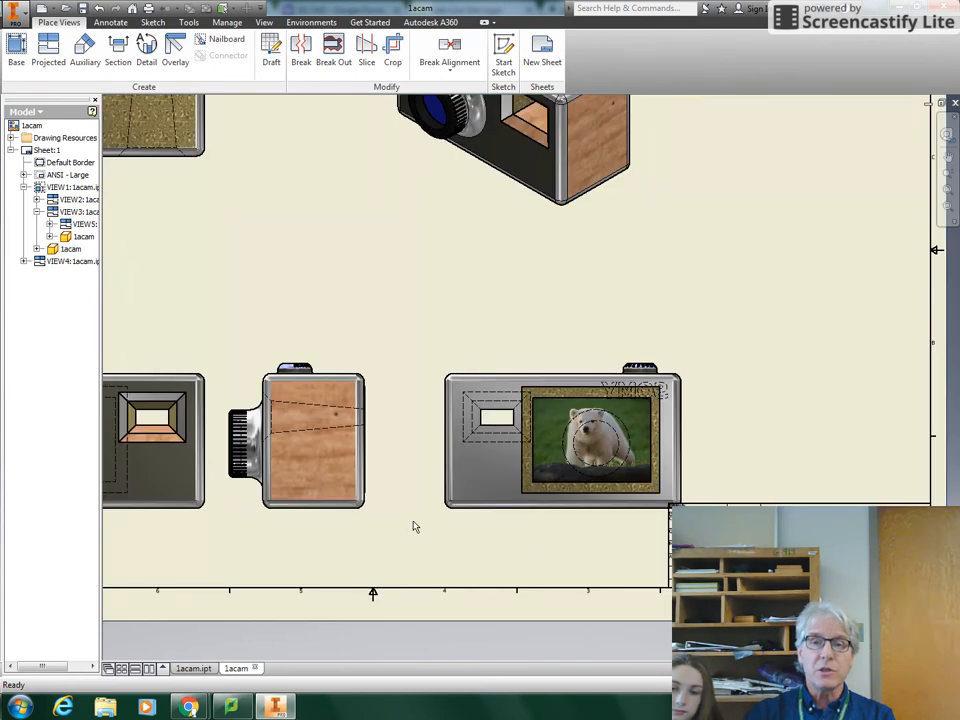
scroll(415, 527, "up", 4)
scroll(274, 454, "down", 5)
scroll(280, 540, "up", 8)
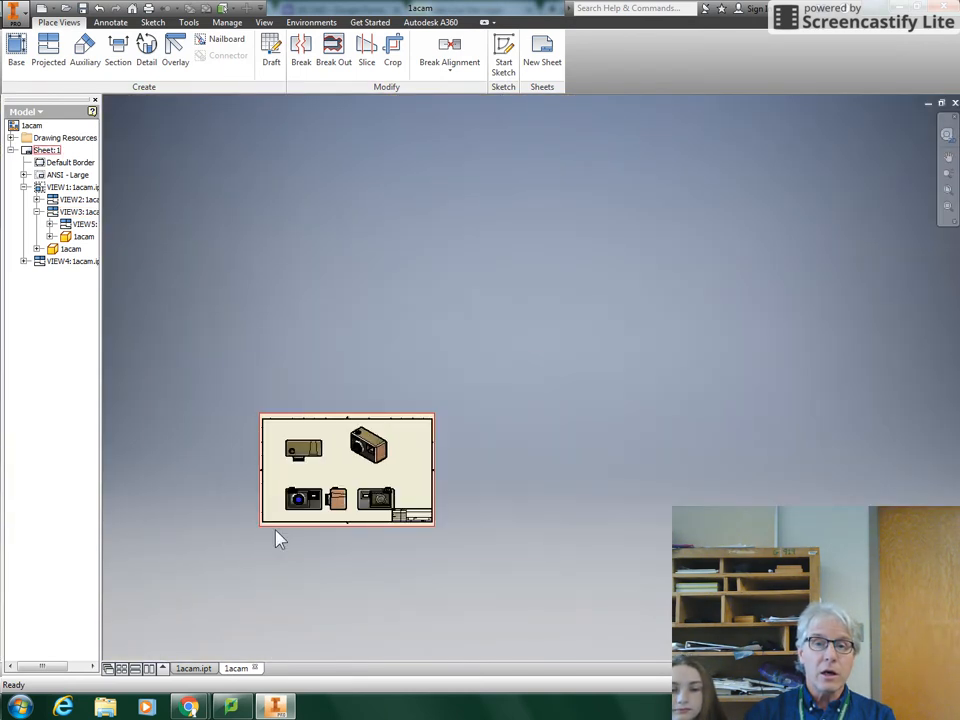
scroll(276, 538, "down", 8)
scroll(322, 405, "up", 2)
scroll(317, 393, "down", 1)
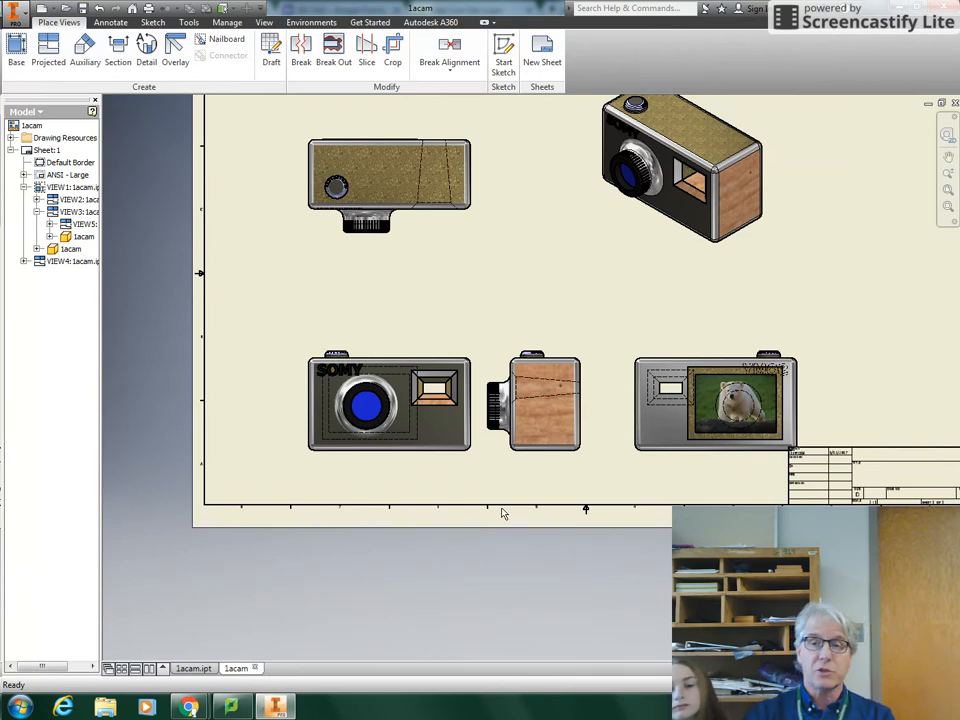
- Print the current sheet of the drawing at the Best fit scale, previewing the page first
left_click(15, 14)
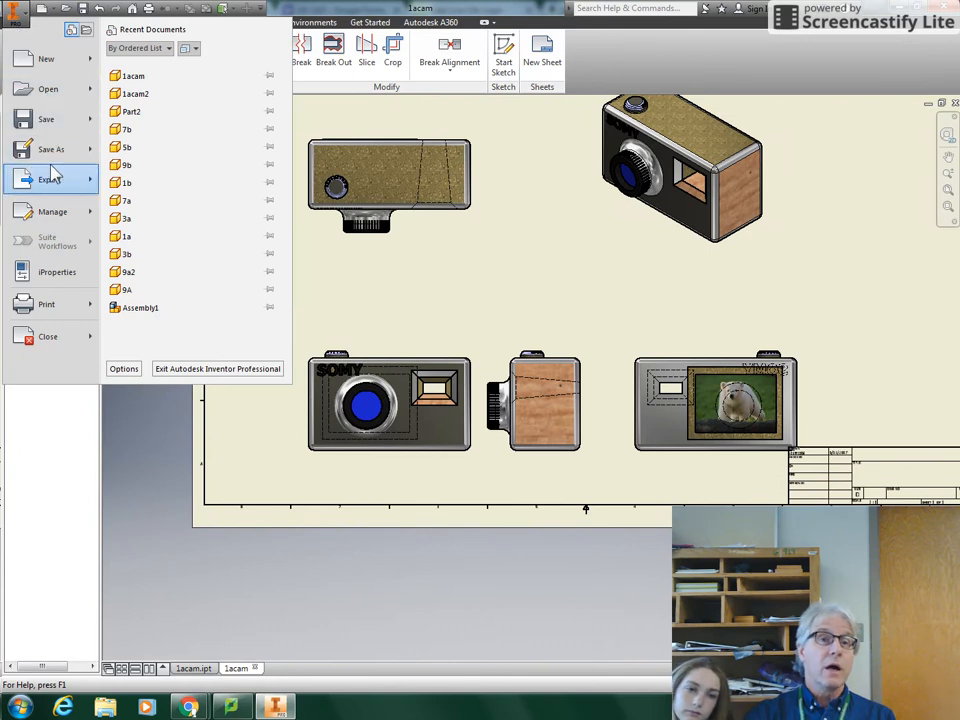
key("Escape")
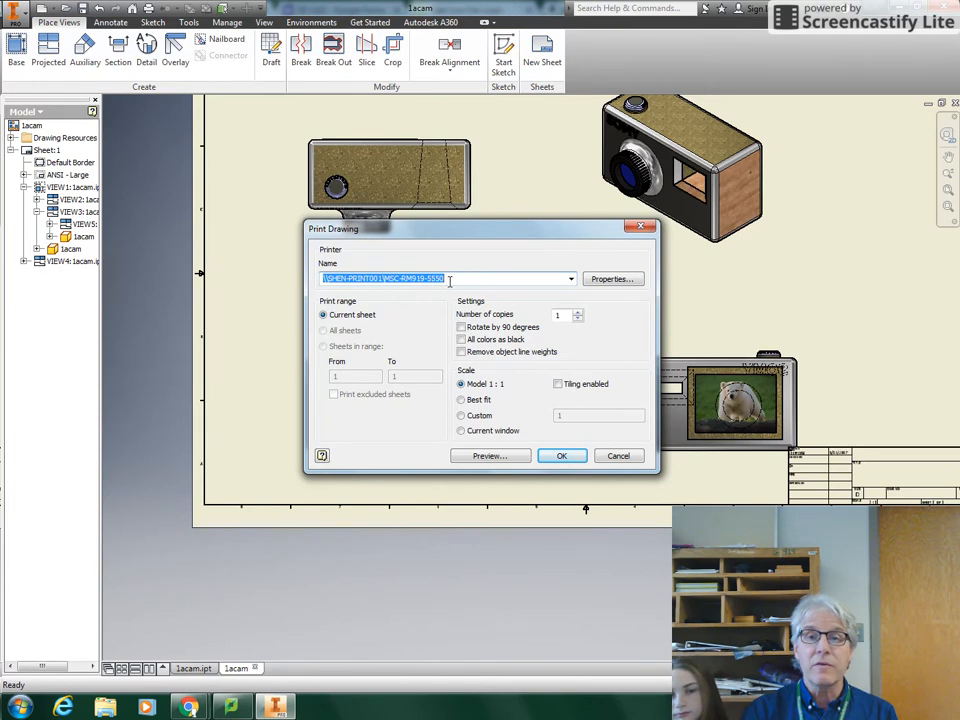
left_click(461, 400)
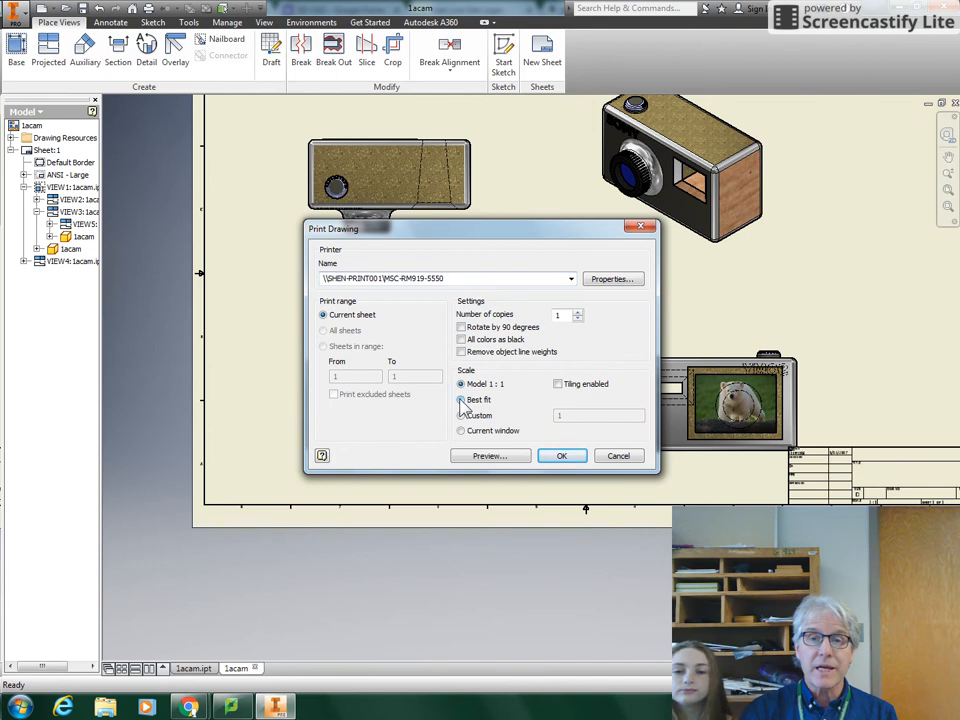
left_click(490, 456)
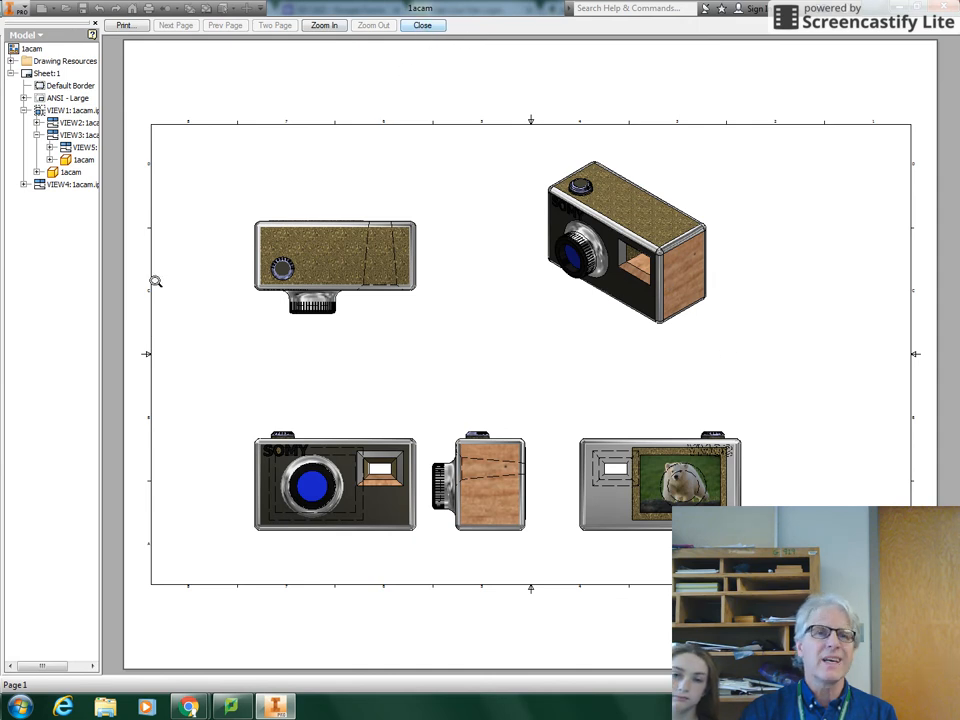
left_click(123, 25)
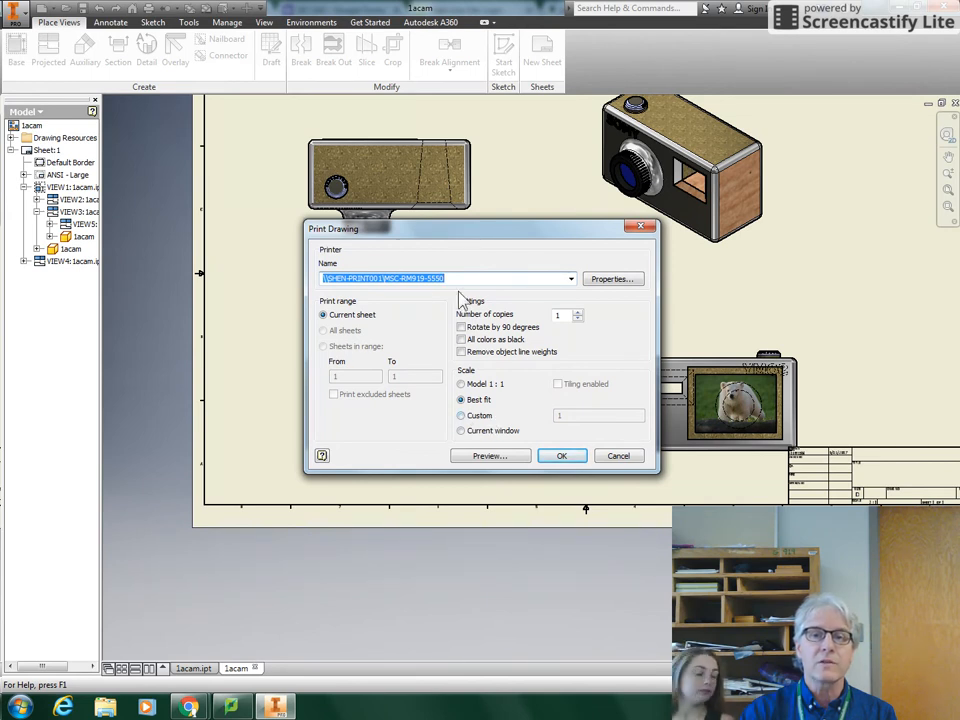
left_click(570, 456)
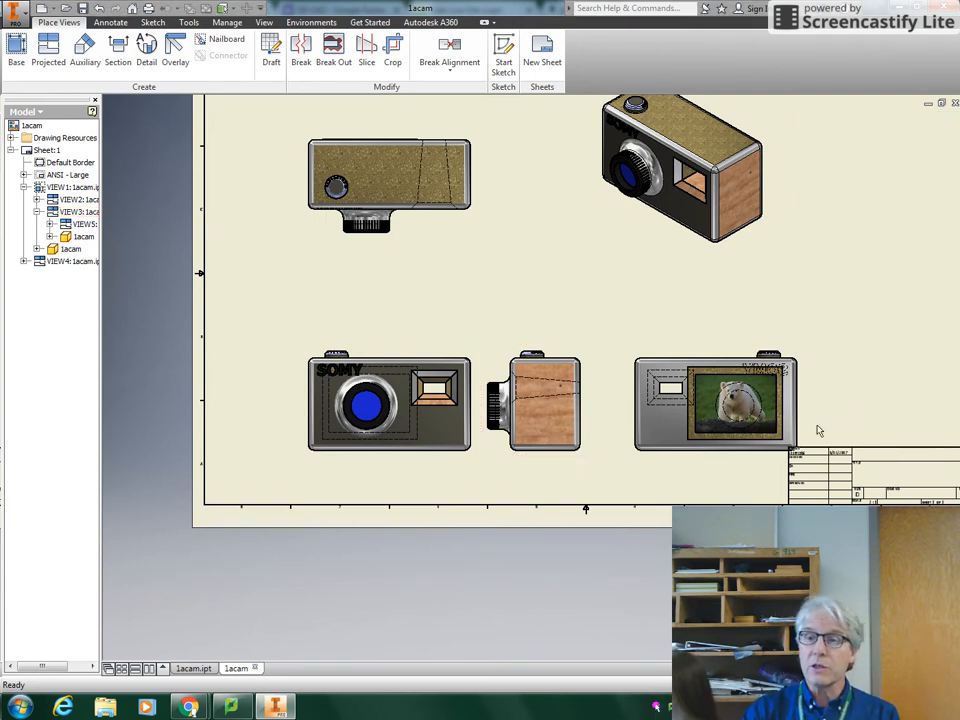
scroll(870, 465, "up", 4)
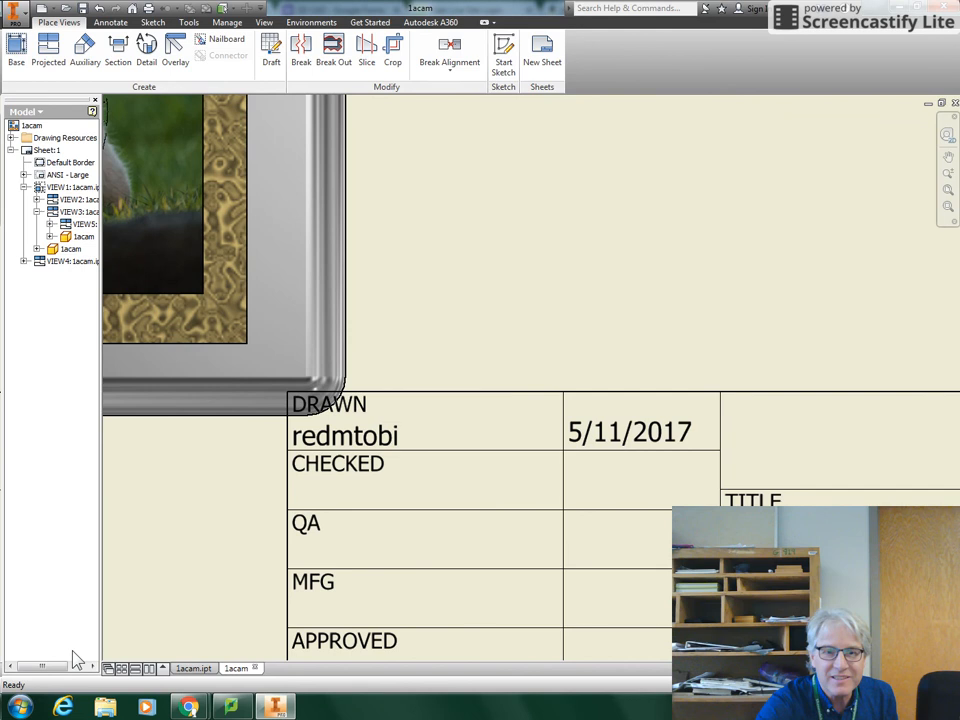
mouse_move(189, 708)
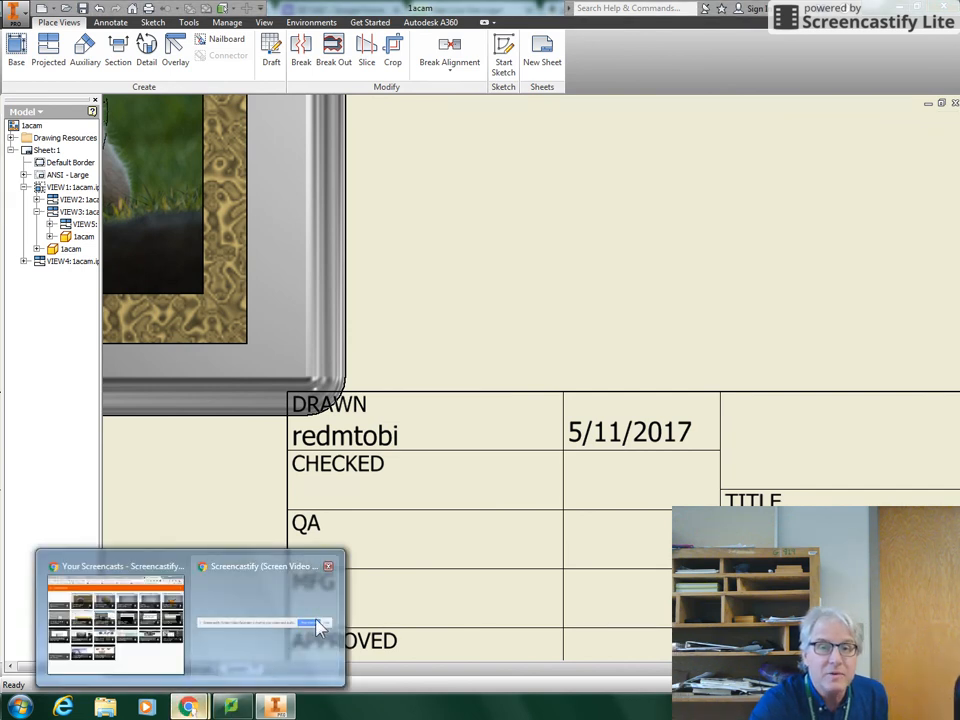